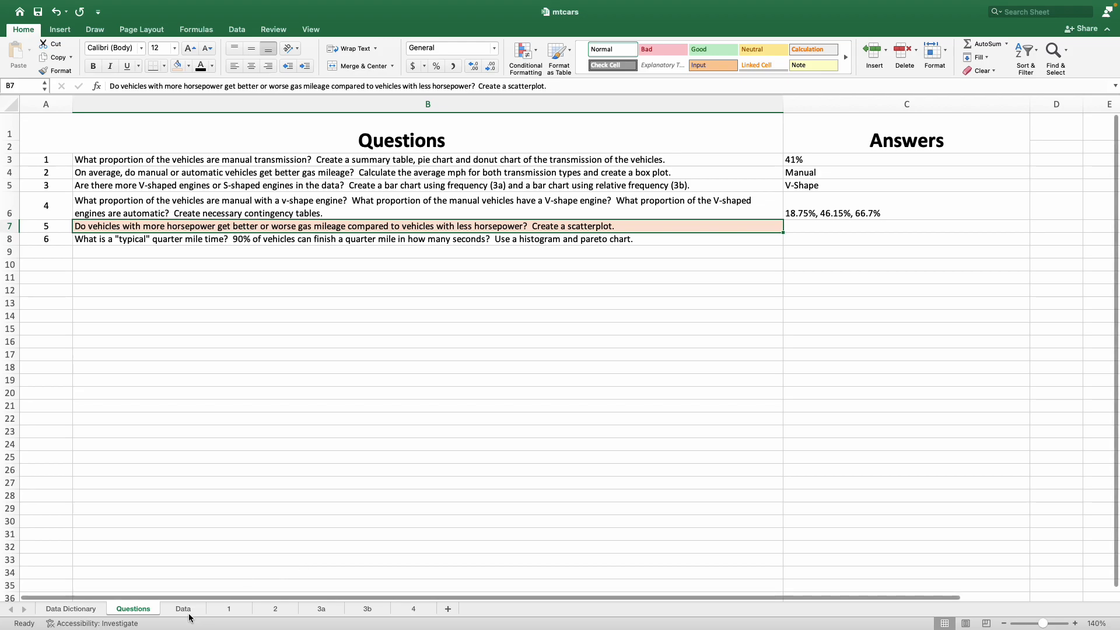
On the Data sheet, shade the hp column from E1 to E33 with the light blue fill
{"action": "left_click", "coordinate": [559, 314]}
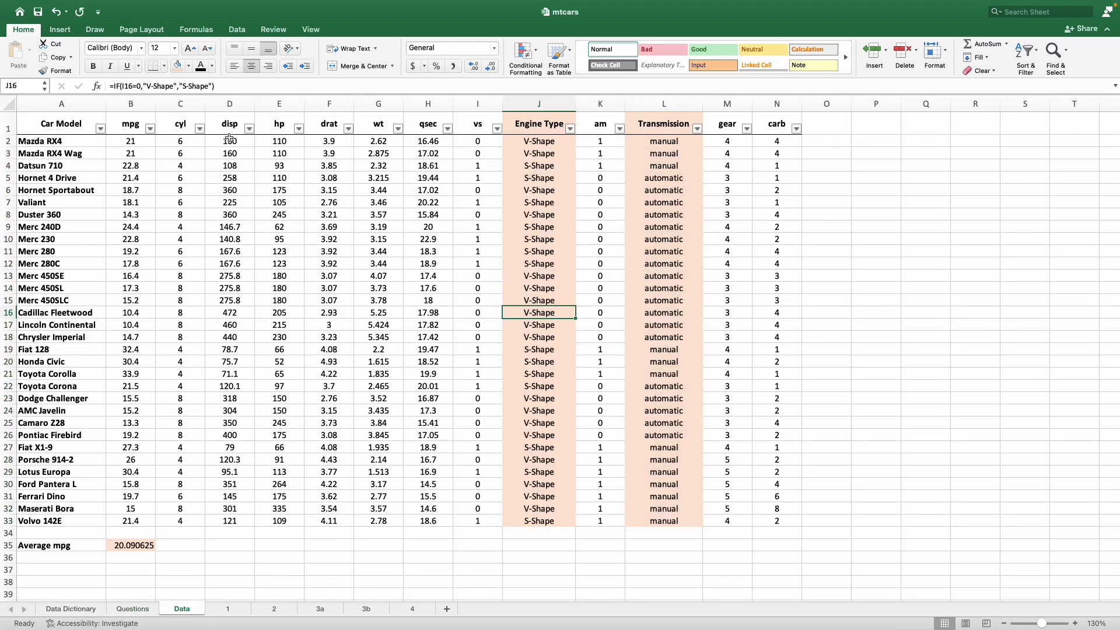
{"action": "left_click_drag", "start_coordinate": [284, 124], "coordinate": [280, 521]}
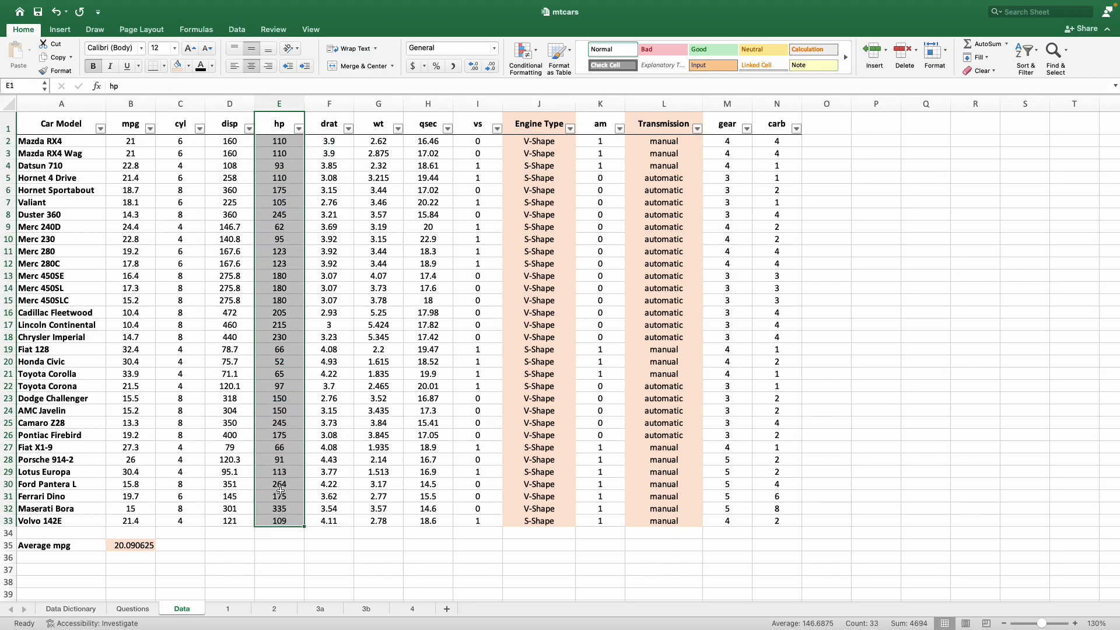
{"action": "left_click", "coordinate": [188, 66]}
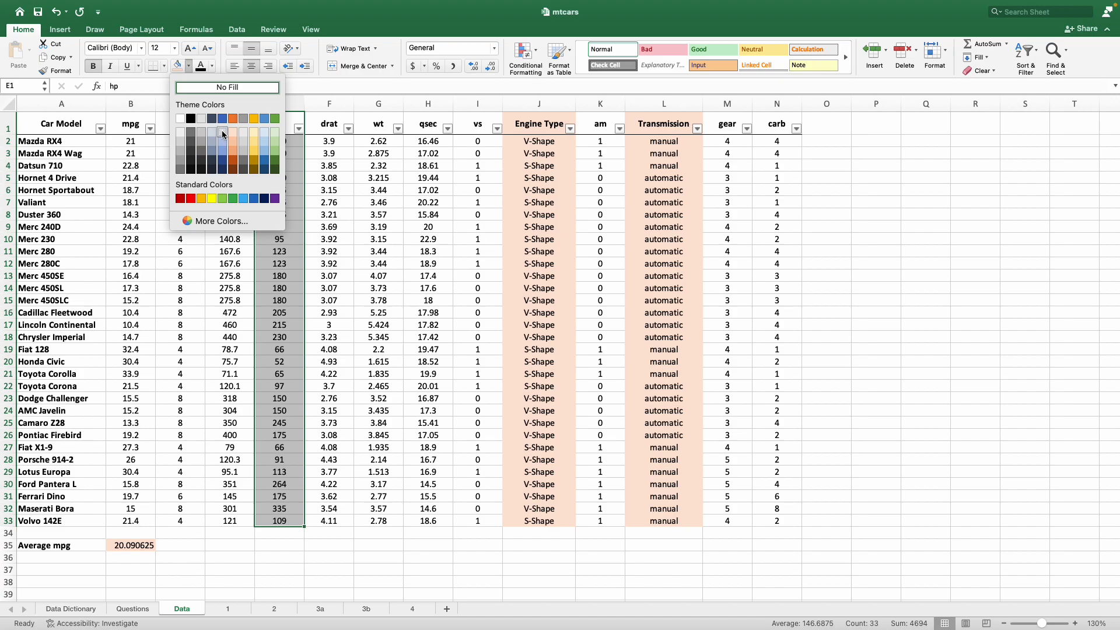
{"action": "left_click", "coordinate": [267, 135]}
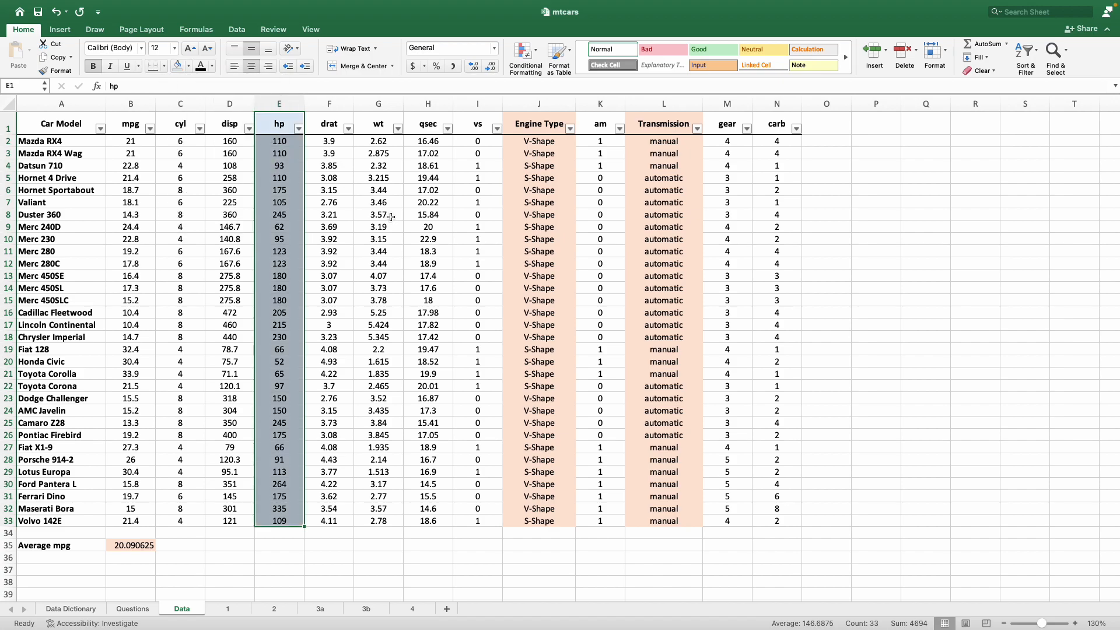
{"action": "left_click", "coordinate": [378, 204]}
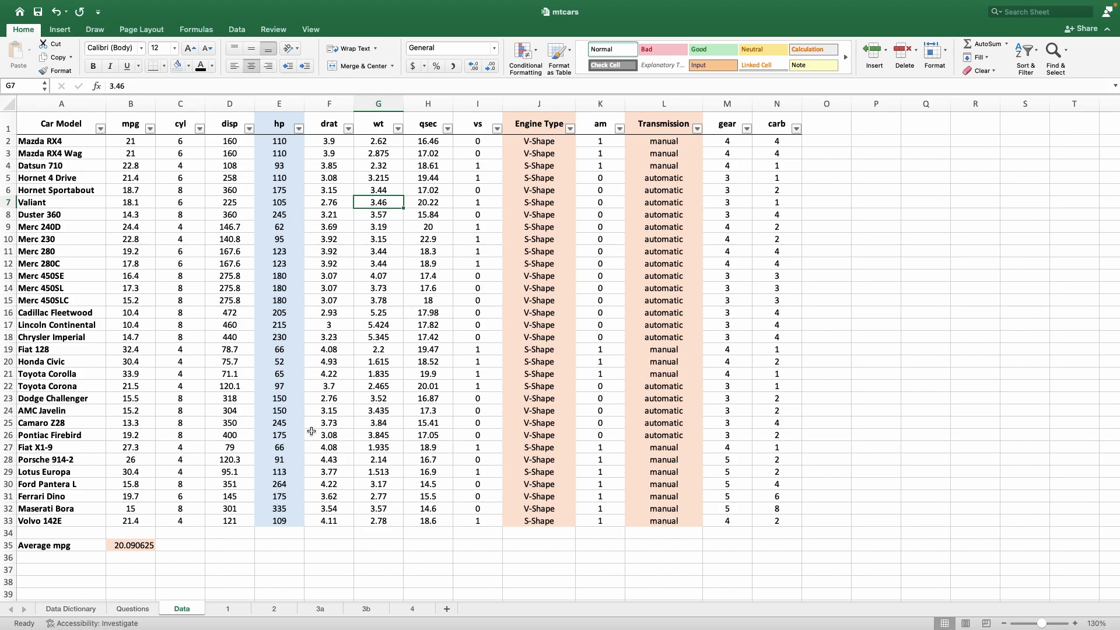
Check question 5 on the Questions sheet and shade the Data sheet's mpg column, B1 to B33, light blue
{"action": "left_click", "coordinate": [141, 612]}
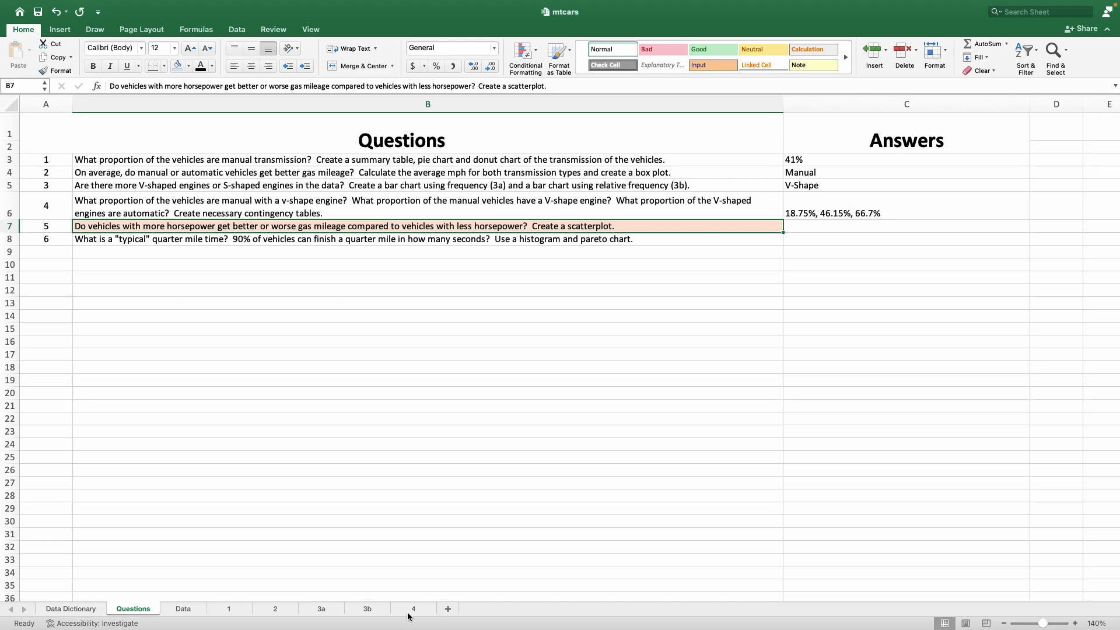
{"action": "left_click", "coordinate": [189, 614]}
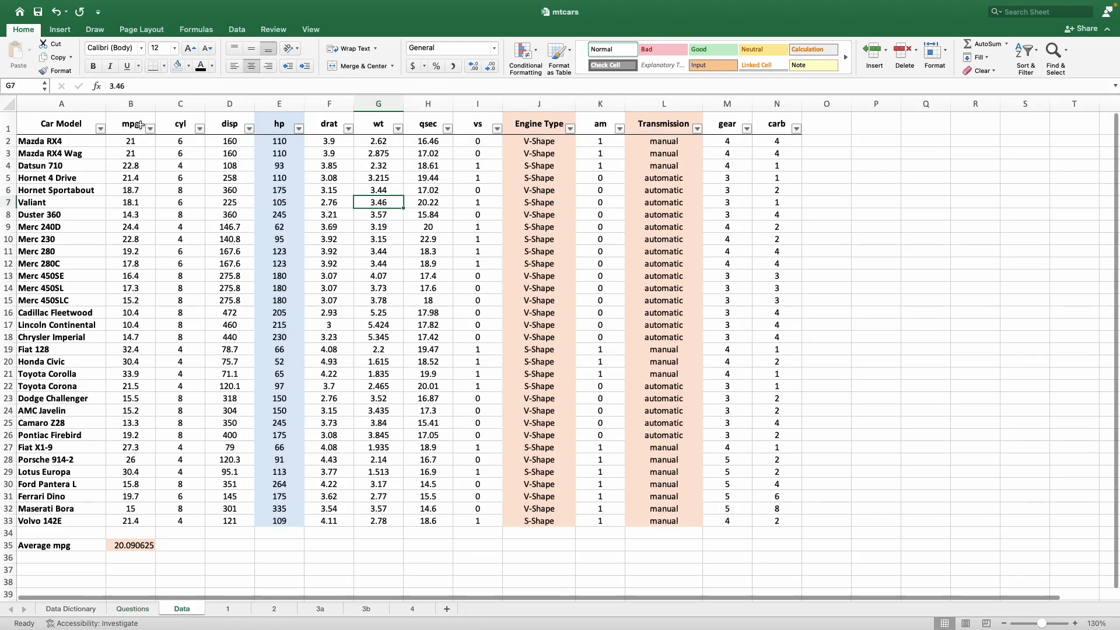
{"action": "left_click_drag", "start_coordinate": [132, 125], "coordinate": [135, 524]}
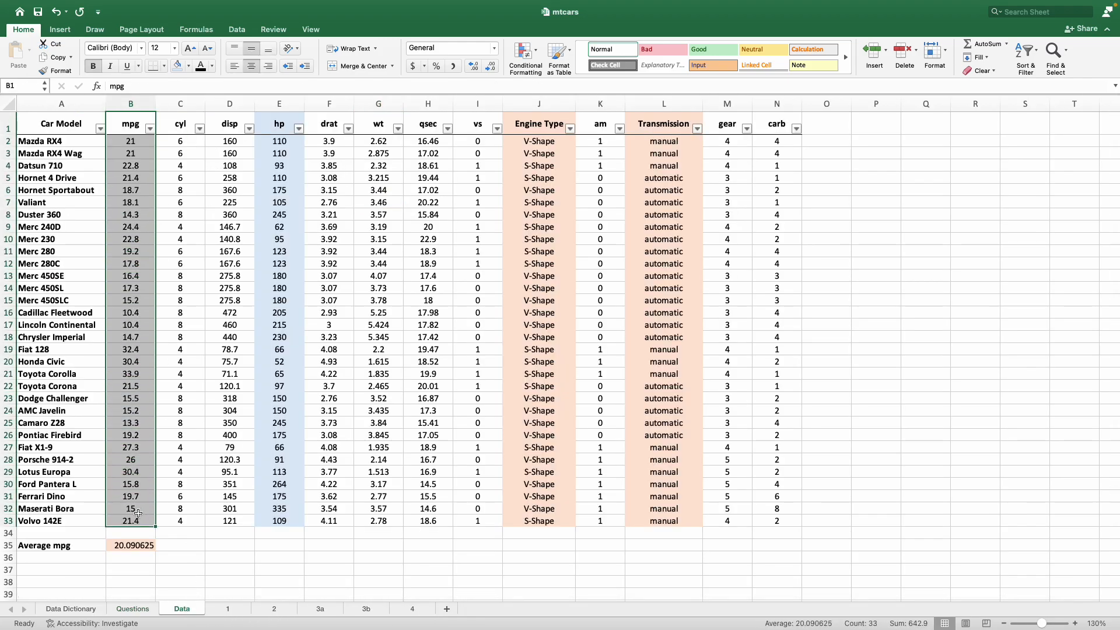
{"action": "left_click", "coordinate": [178, 68]}
{"action": "left_click", "coordinate": [379, 300]}
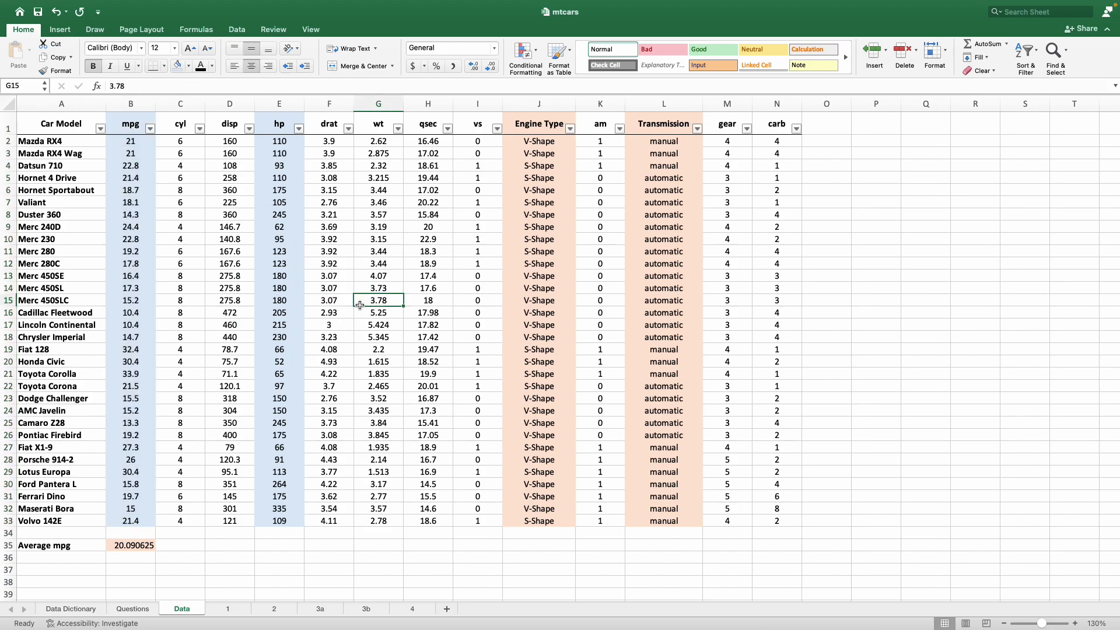
{"action": "left_click", "coordinate": [125, 100]}
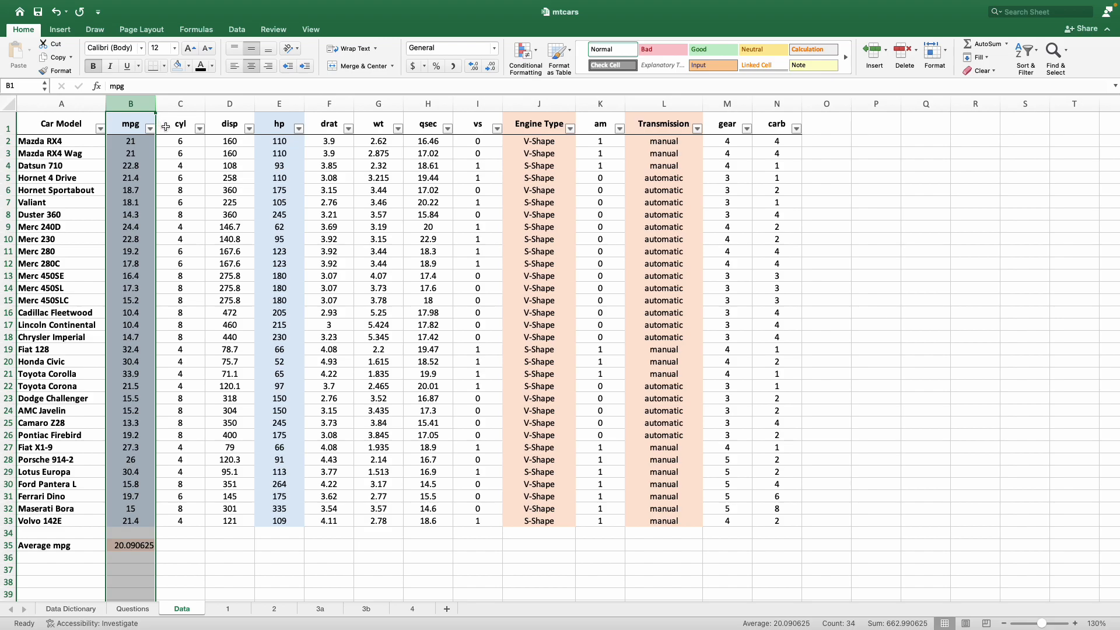
{"action": "left_click", "coordinate": [279, 104]}
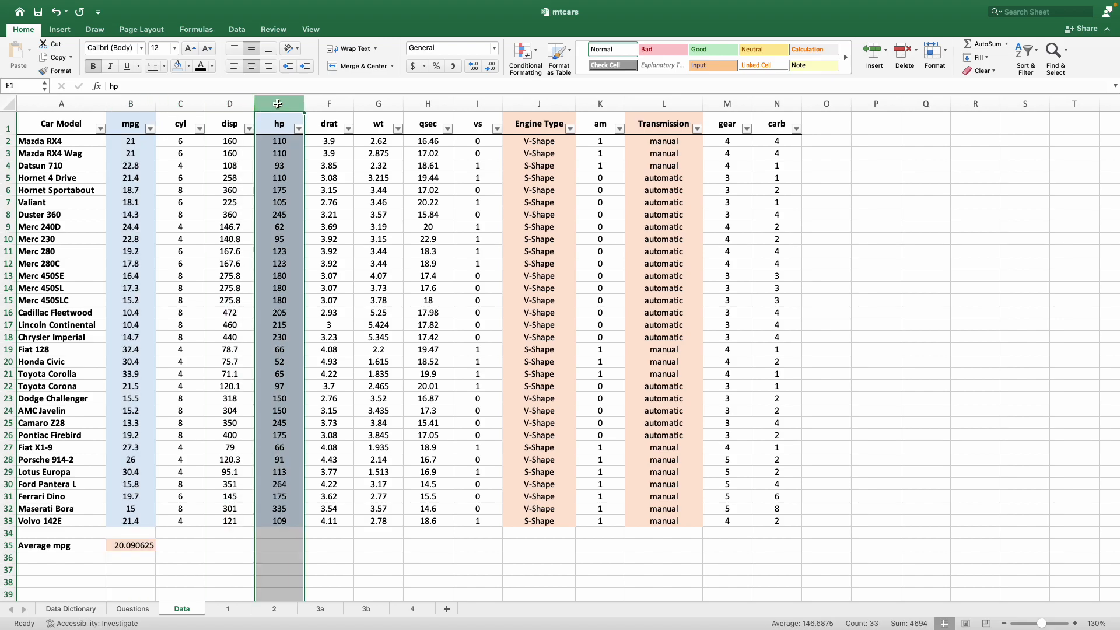
{"action": "left_click", "coordinate": [141, 103]}
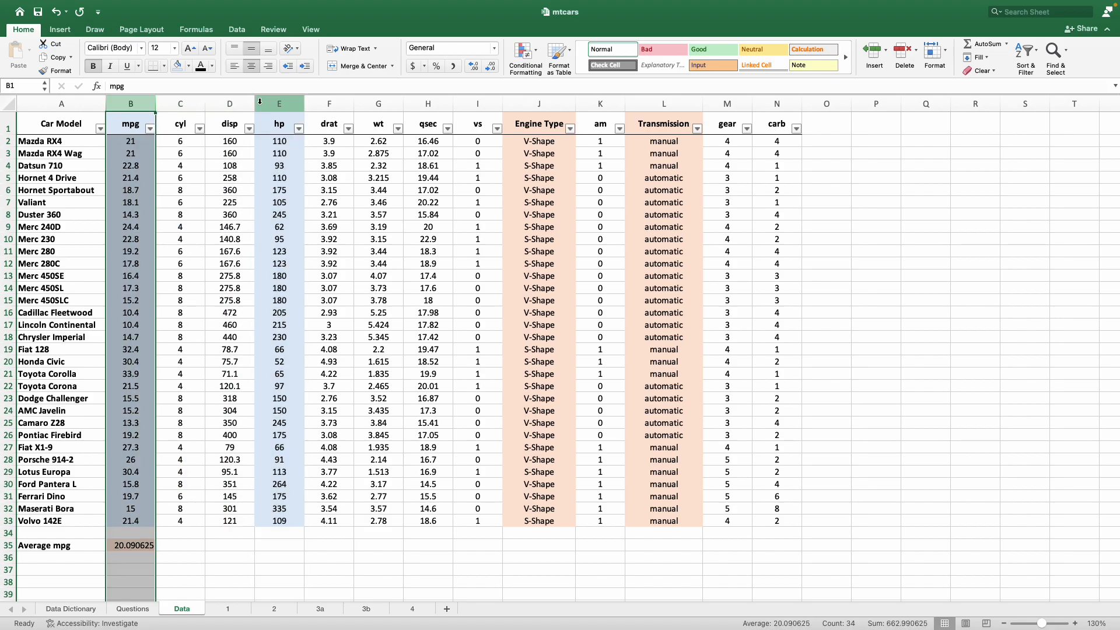
{"action": "left_click", "coordinate": [279, 104]}
{"action": "left_click", "coordinate": [273, 155]}
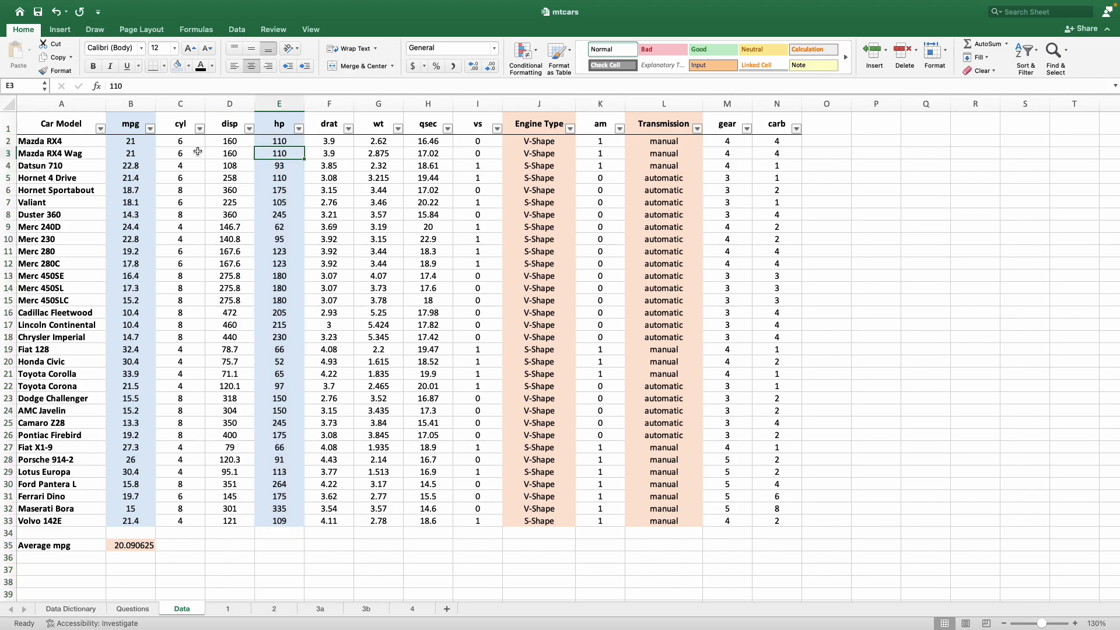
{"action": "left_click", "coordinate": [61, 30]}
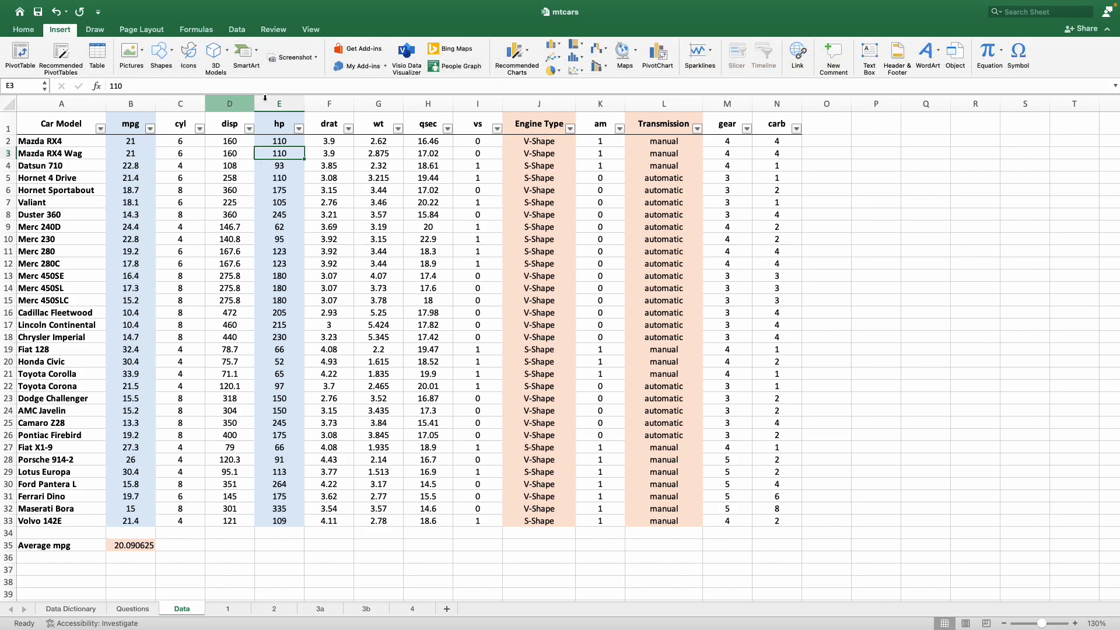
{"action": "left_click", "coordinate": [575, 71]}
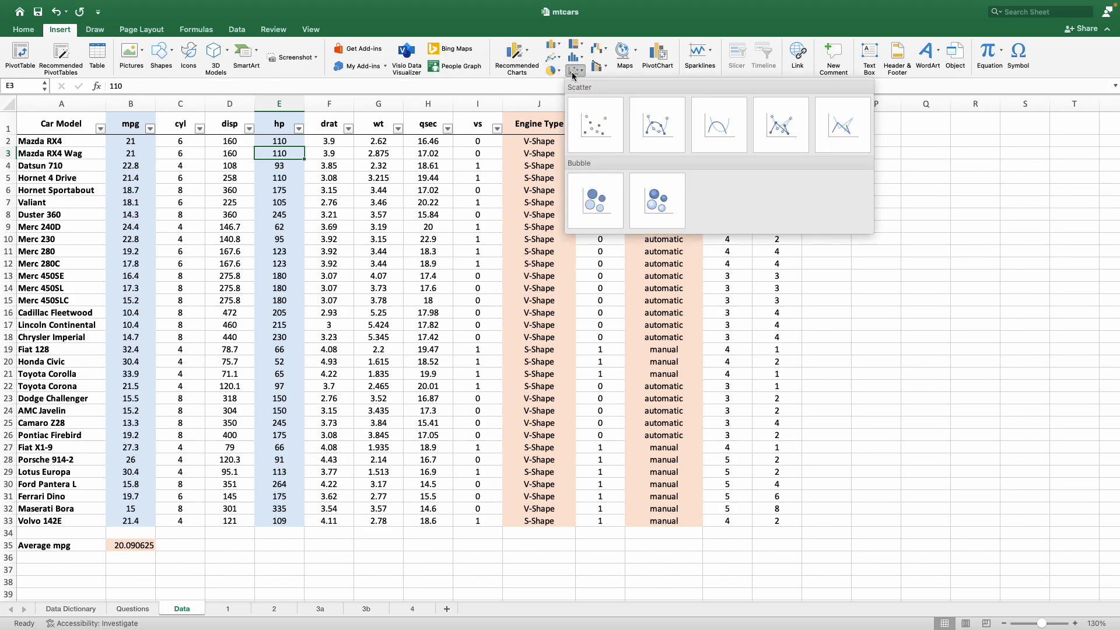
{"action": "left_click", "coordinate": [601, 116]}
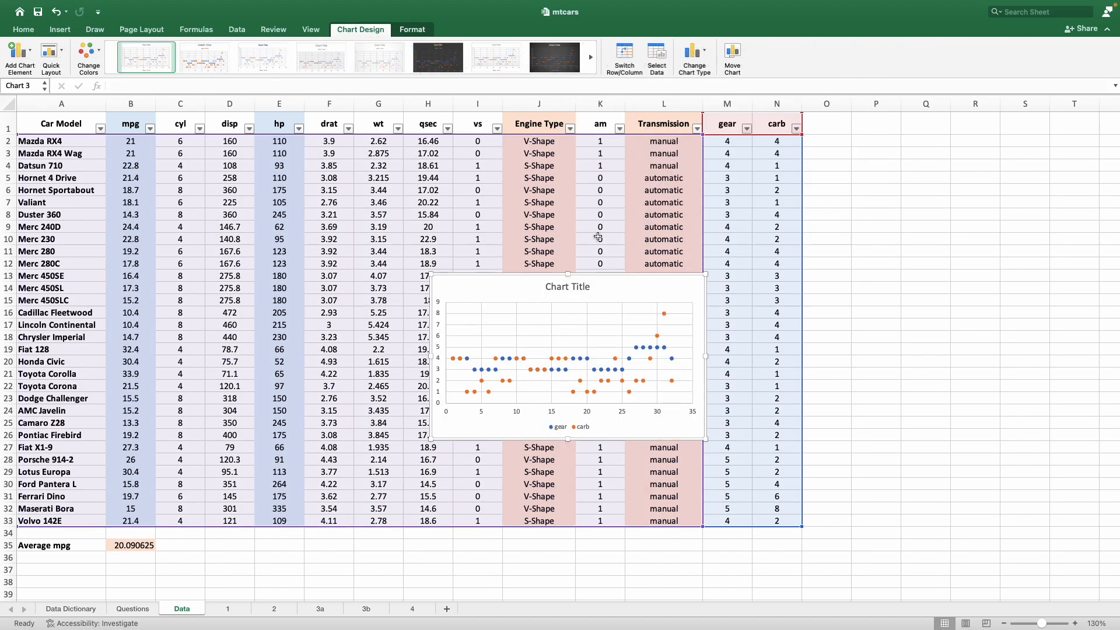
{"action": "right_click", "coordinate": [604, 286]}
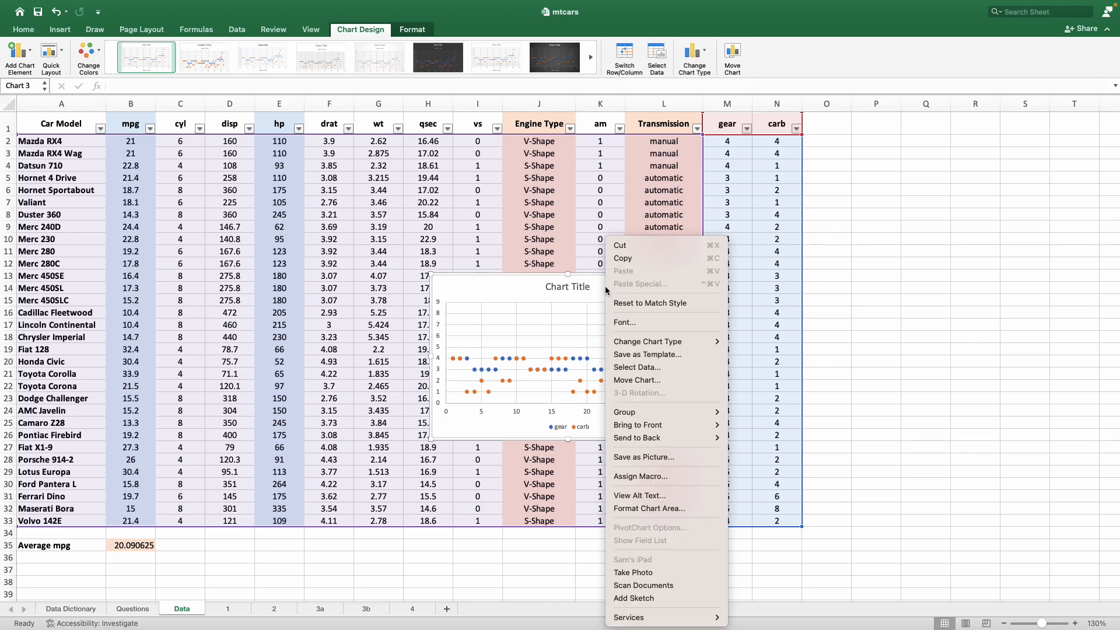
{"action": "left_click", "coordinate": [627, 247]}
{"action": "left_click", "coordinate": [867, 220]}
Insert an empty scatter chart on the Data sheet, starting from blank cell Q15 outside the table
{"action": "left_click", "coordinate": [946, 339]}
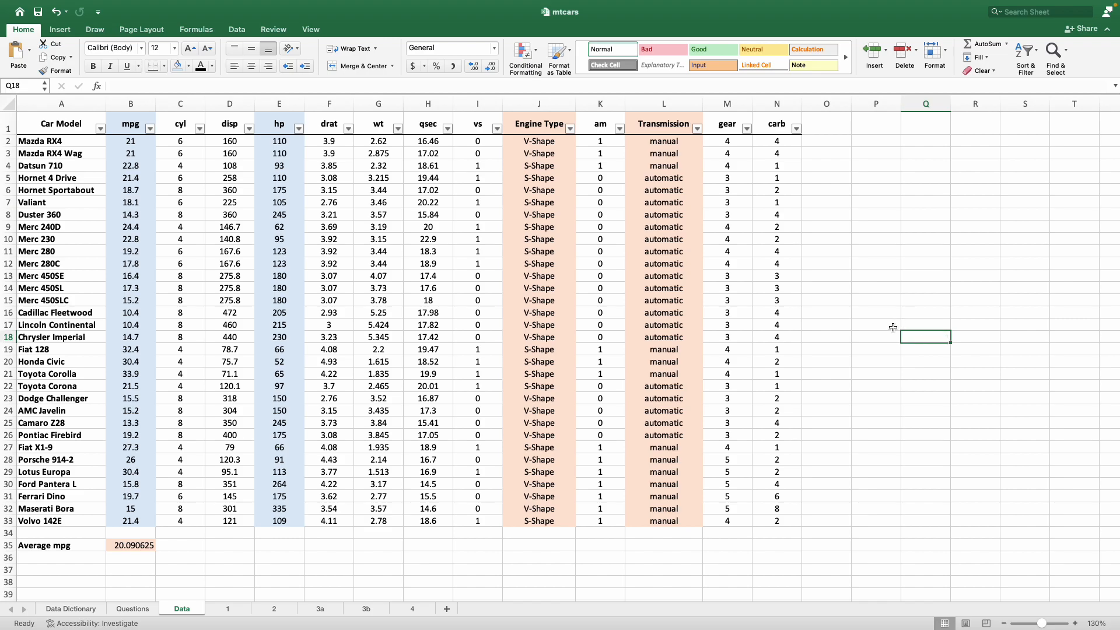
{"action": "left_click", "coordinate": [926, 276]}
{"action": "left_click", "coordinate": [929, 252]}
{"action": "left_click", "coordinate": [937, 202]}
{"action": "left_click_drag", "start_coordinate": [942, 345], "coordinate": [946, 338]}
{"action": "left_click", "coordinate": [942, 191]}
{"action": "left_click", "coordinate": [946, 300]}
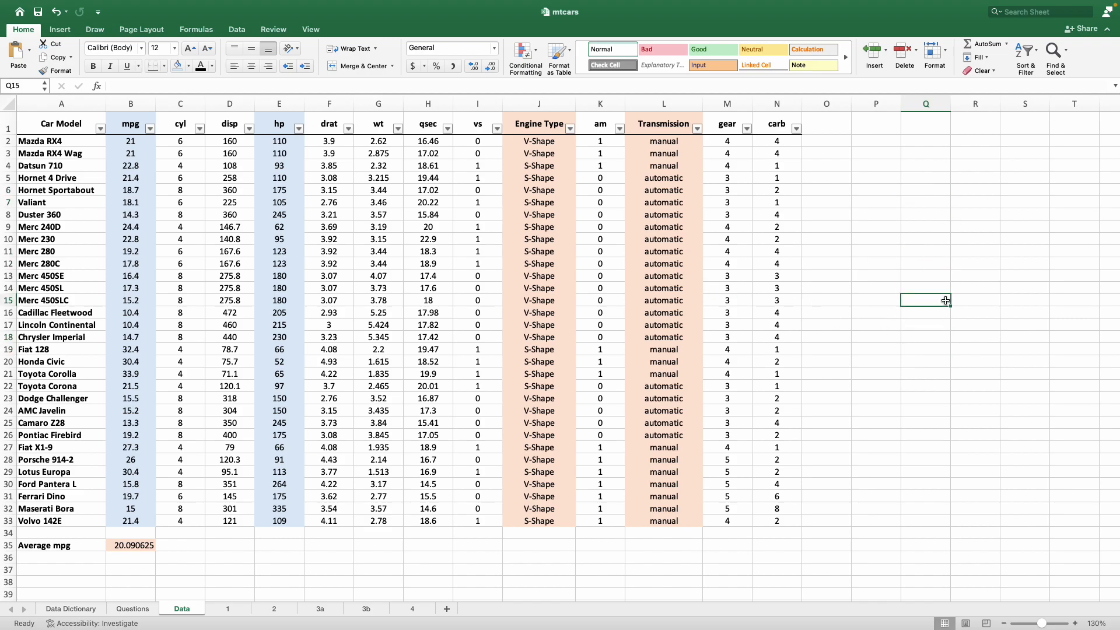
{"action": "left_click", "coordinate": [53, 32]}
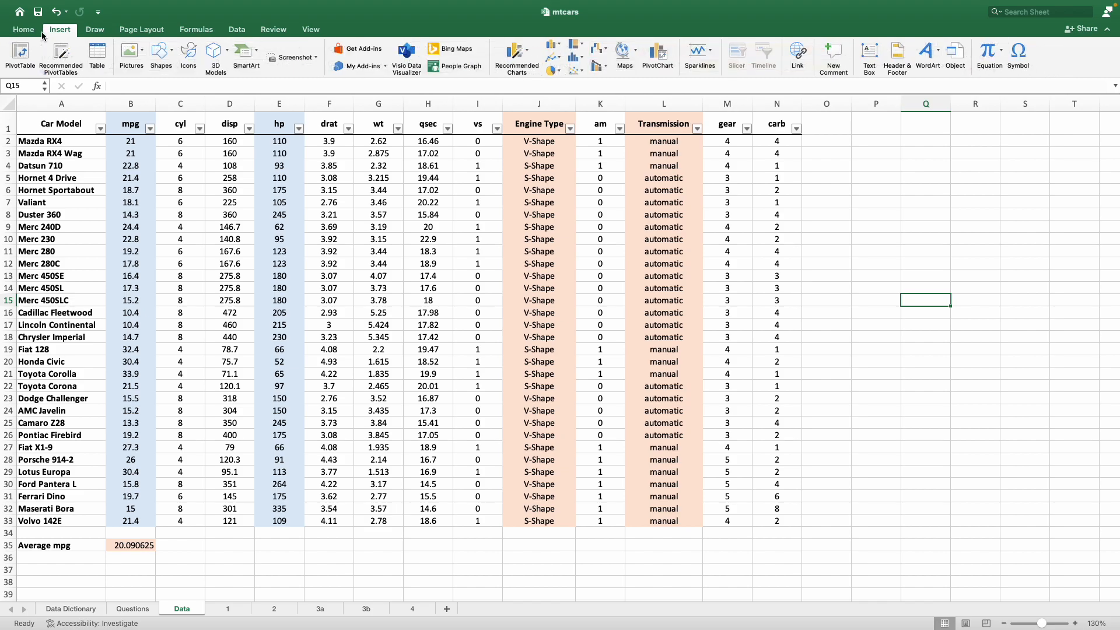
{"action": "left_click", "coordinate": [583, 70]}
{"action": "left_click", "coordinate": [593, 127]}
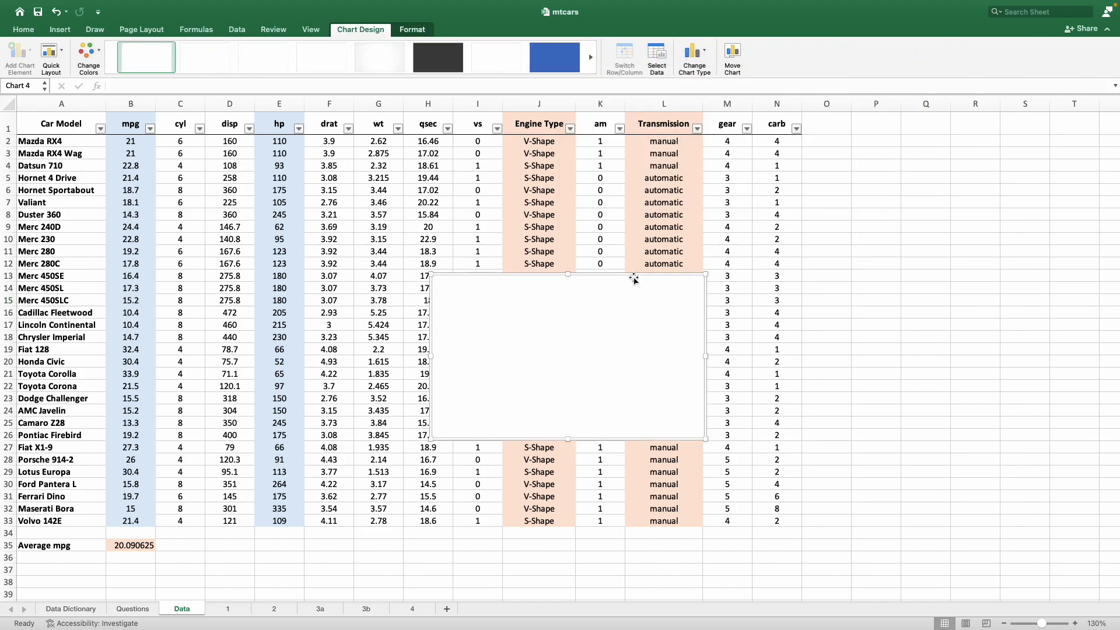
Add a series to the empty chart's data source and set its X values to the hp data, =Data!$E$2:$E$33
{"action": "right_click", "coordinate": [569, 303]}
{"action": "mouse_move", "coordinate": [600, 343]}
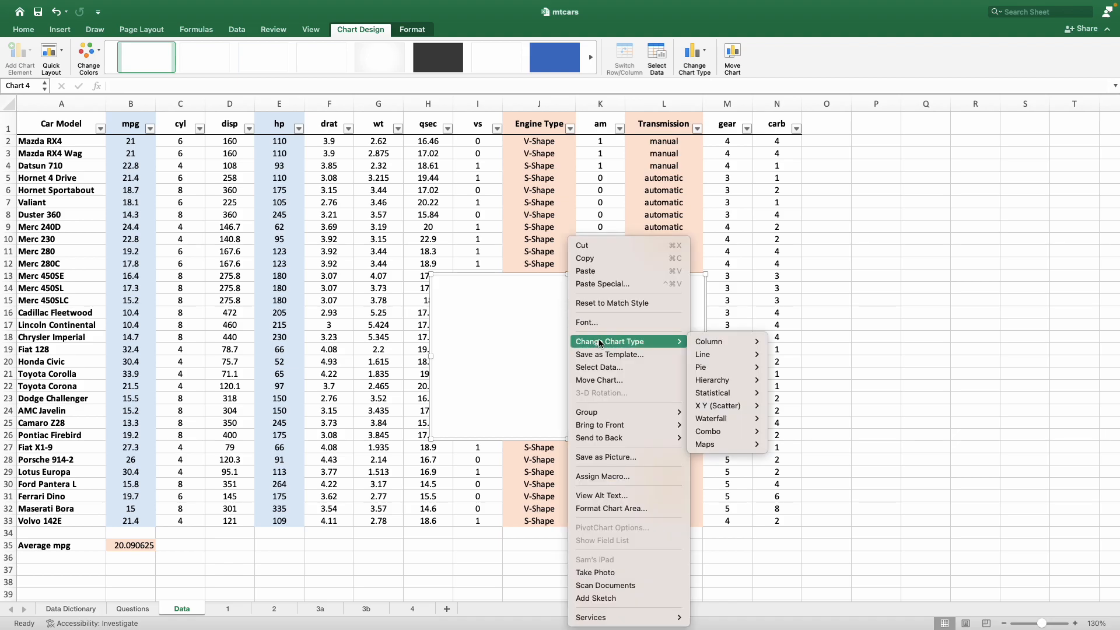
{"action": "left_click", "coordinate": [633, 367]}
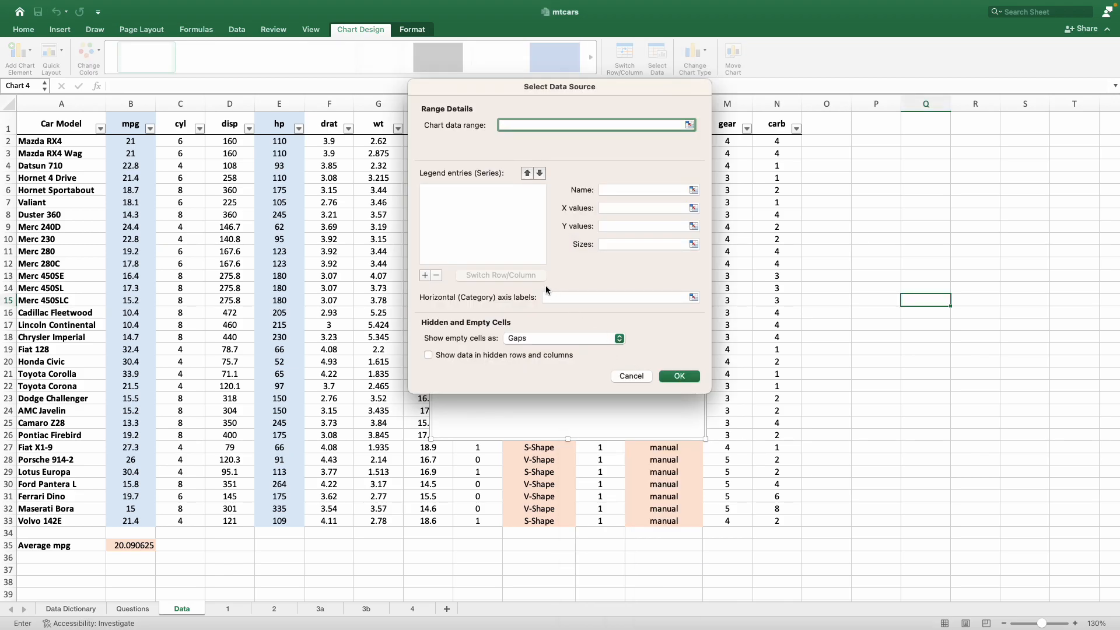
{"action": "left_click", "coordinate": [426, 275]}
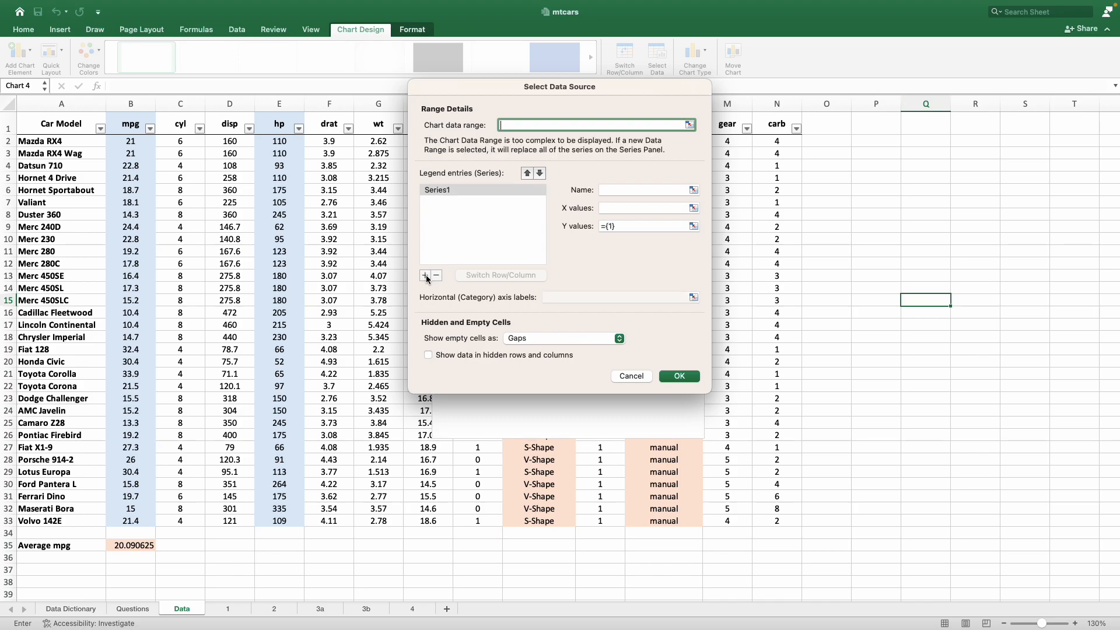
{"action": "left_click", "coordinate": [612, 209]}
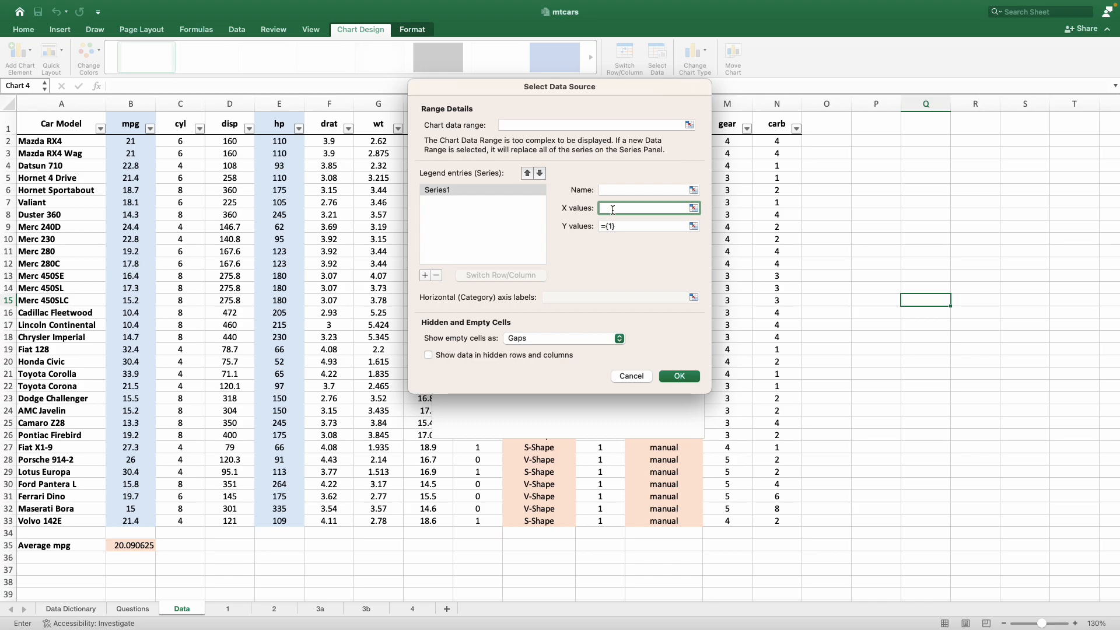
{"action": "left_click_drag", "start_coordinate": [523, 91], "coordinate": [711, 130]}
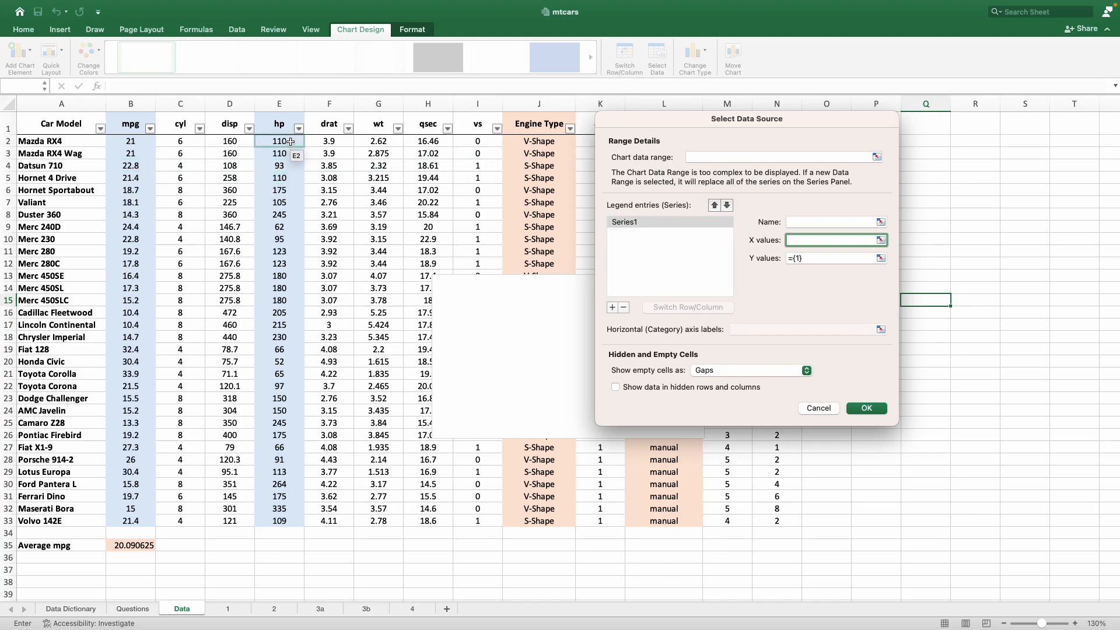
{"action": "left_click_drag", "start_coordinate": [290, 141], "coordinate": [289, 520]}
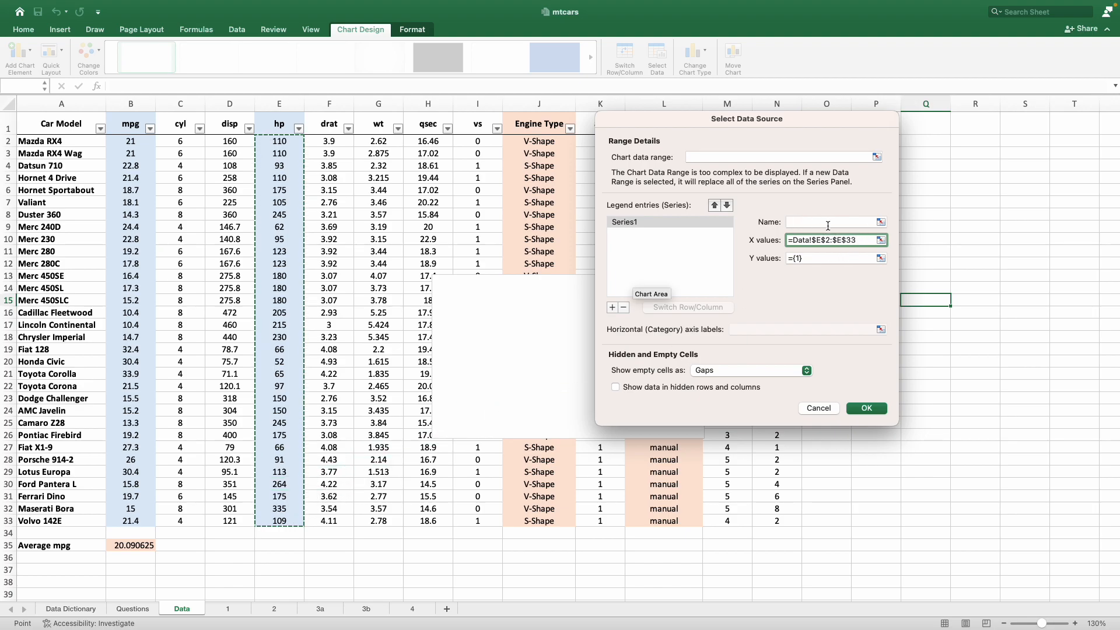
Set the series' Y values to the mpg data, =Data!$B$2:$B$33, apply the data source, and move the chart to the data table's right edge
{"action": "left_click", "coordinate": [809, 255]}
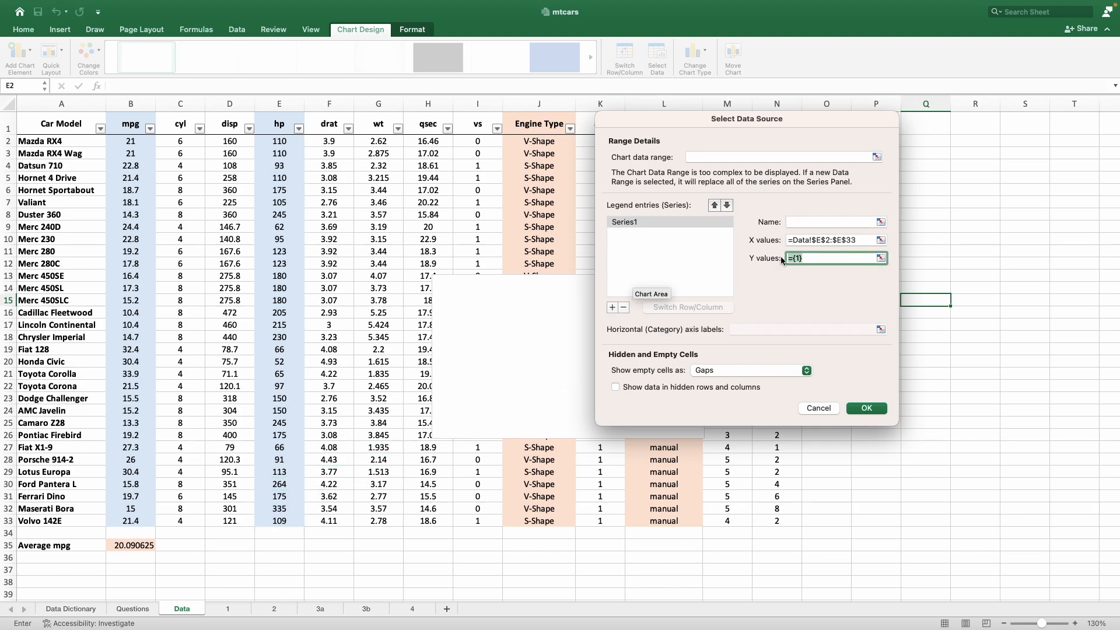
{"action": "key", "text": "BackSpace"}
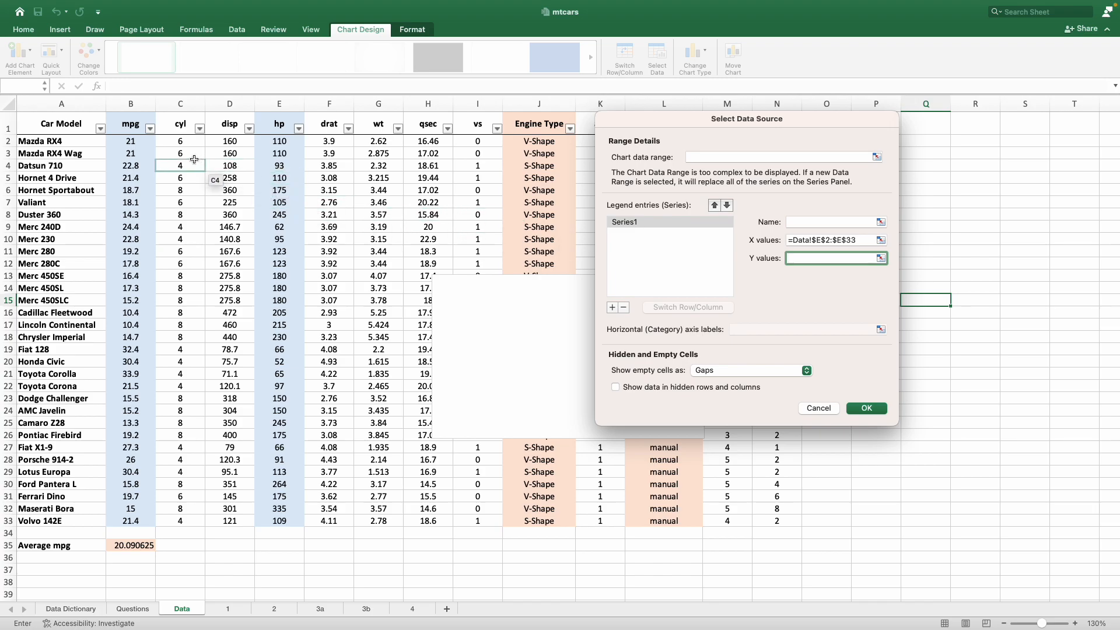
{"action": "left_click_drag", "start_coordinate": [141, 141], "coordinate": [137, 522]}
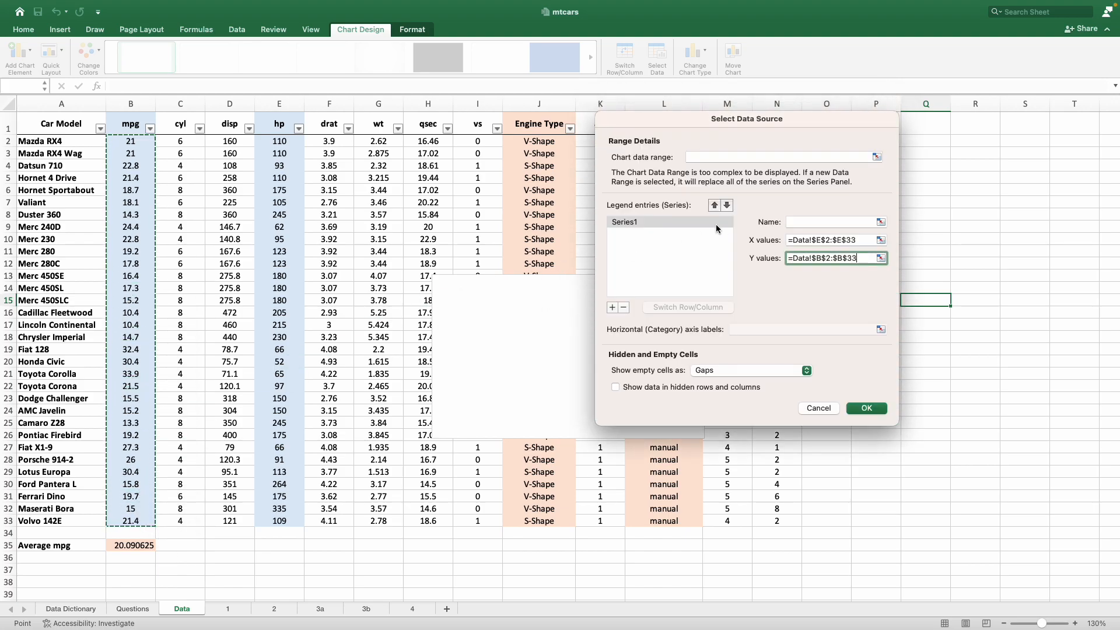
{"action": "left_click", "coordinate": [859, 409]}
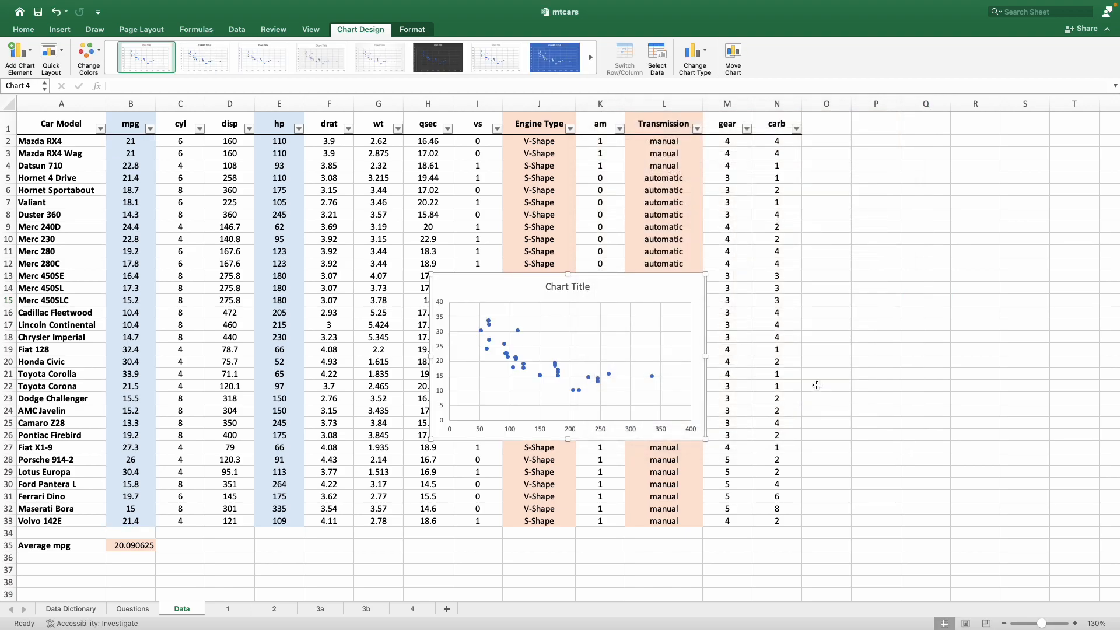
{"action": "left_click_drag", "start_coordinate": [597, 283], "coordinate": [952, 218]}
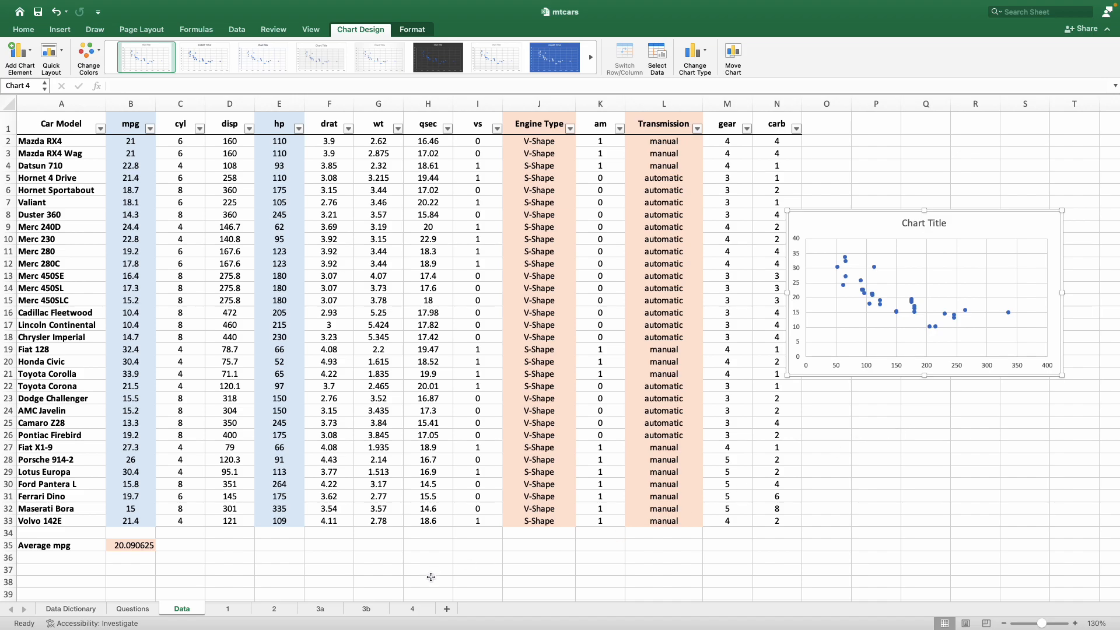
Add a new worksheet, place it after sheet 4, and rename it 5
{"action": "left_click", "coordinate": [448, 609]}
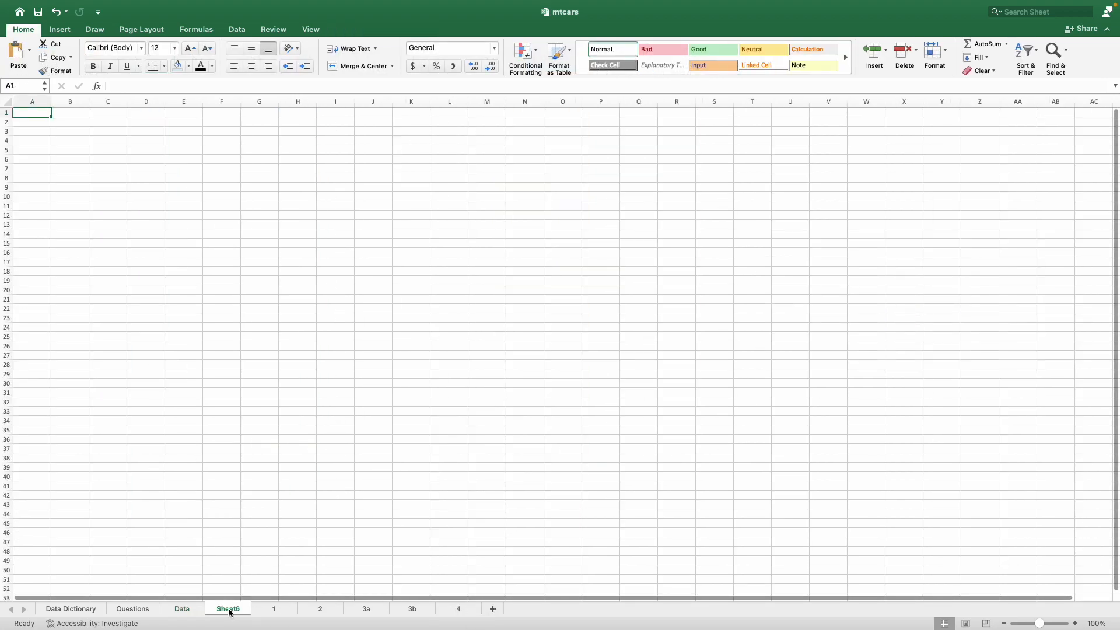
{"action": "left_click_drag", "start_coordinate": [480, 617], "coordinate": [490, 611]}
{"action": "double_click", "coordinate": [452, 609]}
{"action": "type", "text": "5"}
{"action": "left_click", "coordinate": [472, 506]}
Move the scatter chart from the Data sheet to cell F8 of sheet 5 and enlarge it to about column Q, row 37
{"action": "left_click", "coordinate": [199, 613]}
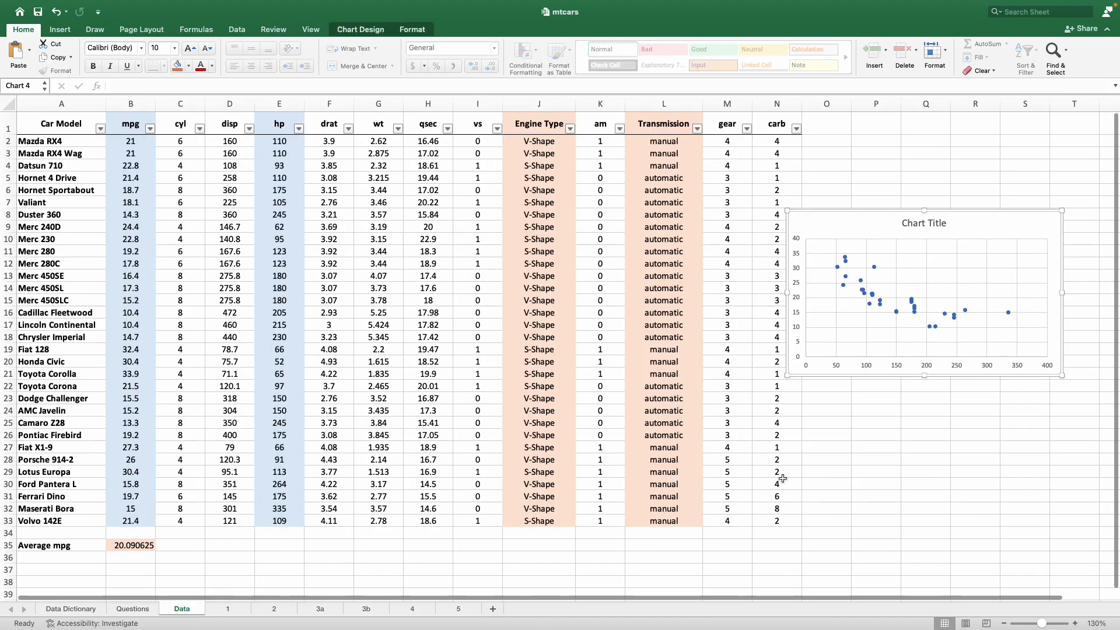
{"action": "right_click", "coordinate": [879, 223]}
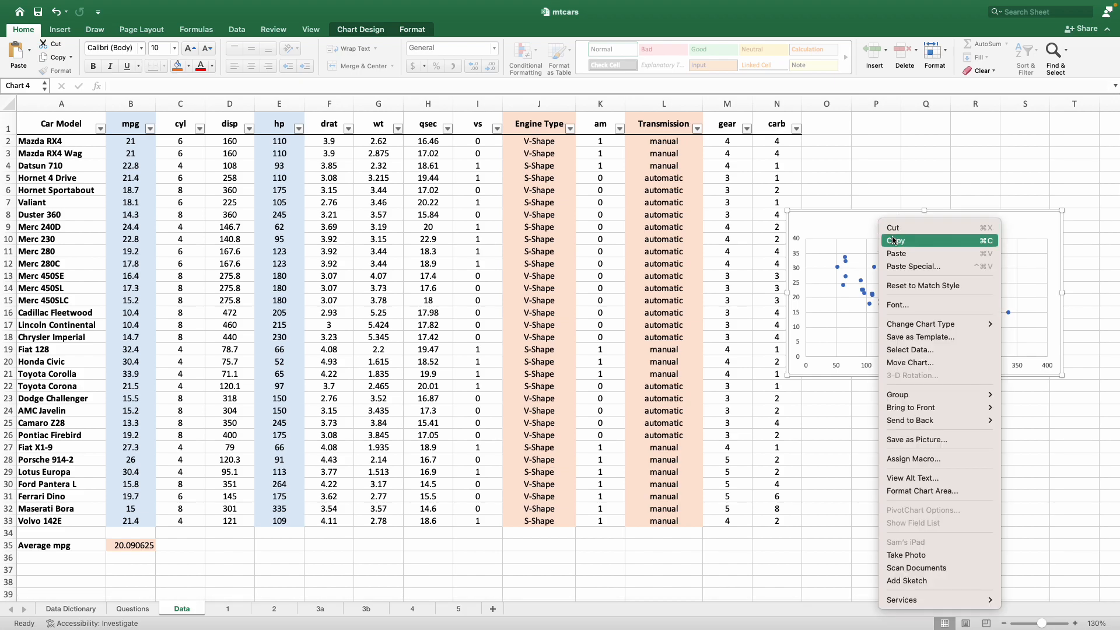
{"action": "left_click", "coordinate": [895, 230]}
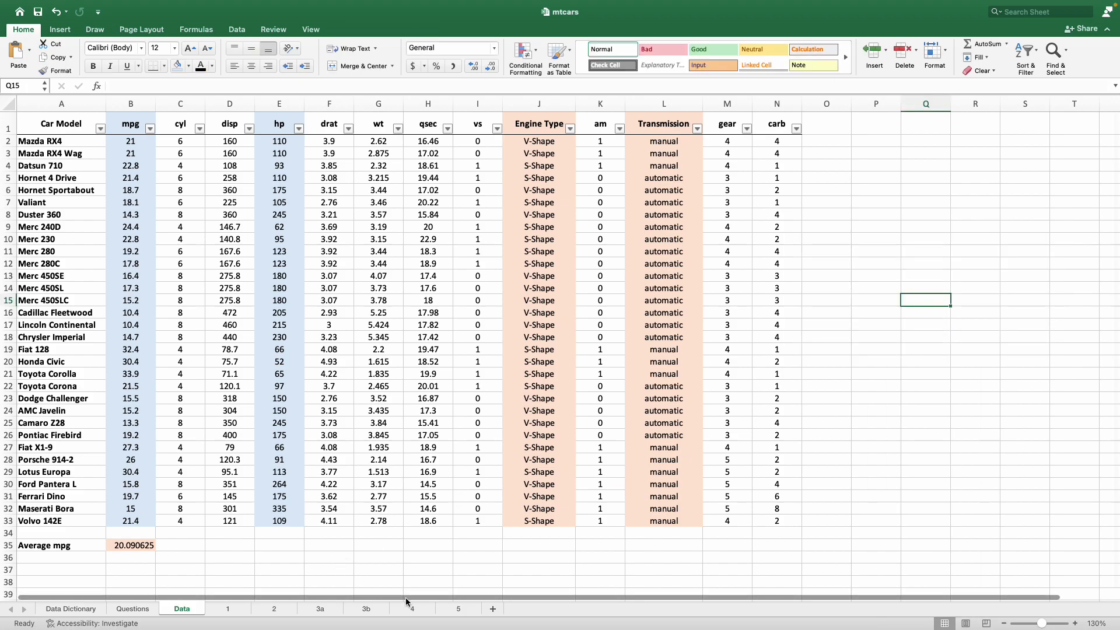
{"action": "left_click", "coordinate": [459, 609]}
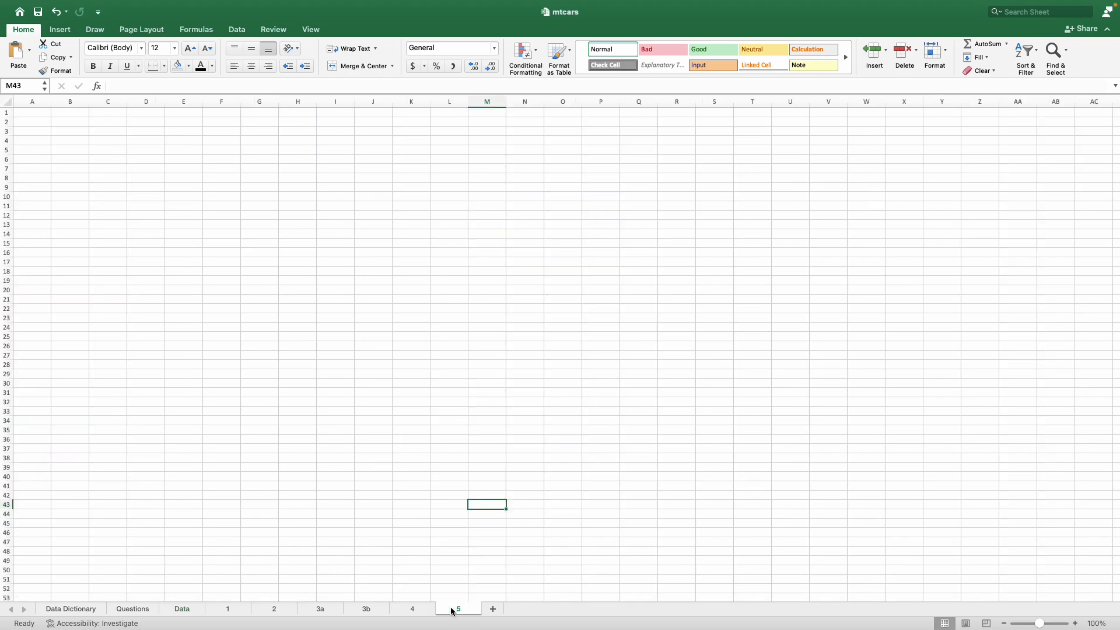
{"action": "left_click", "coordinate": [215, 179]}
{"action": "right_click", "coordinate": [215, 179]}
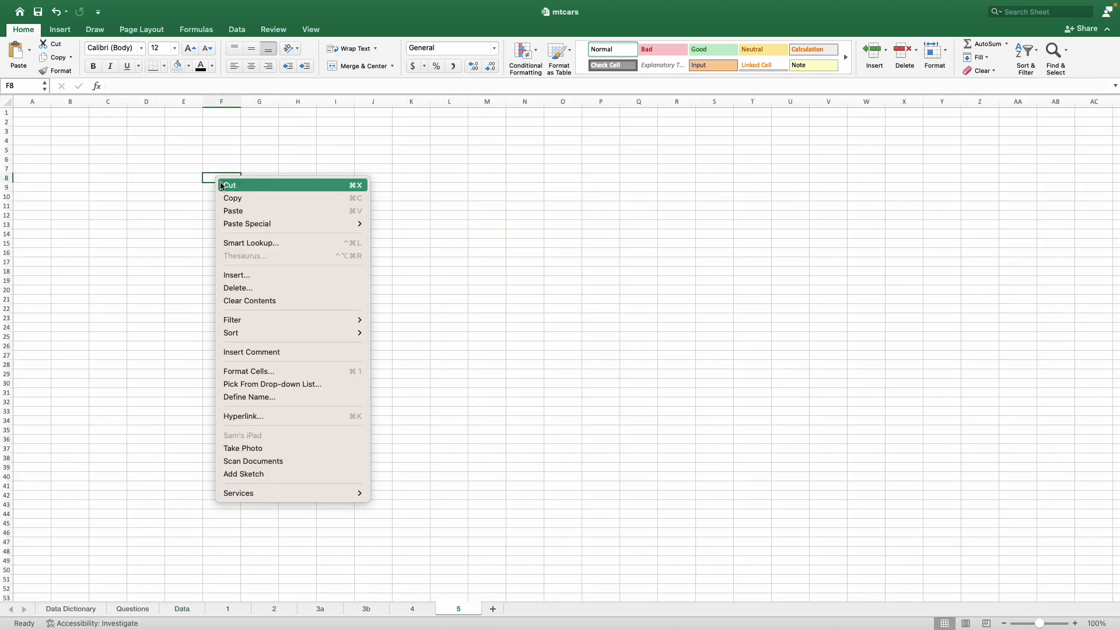
{"action": "left_click", "coordinate": [242, 210]}
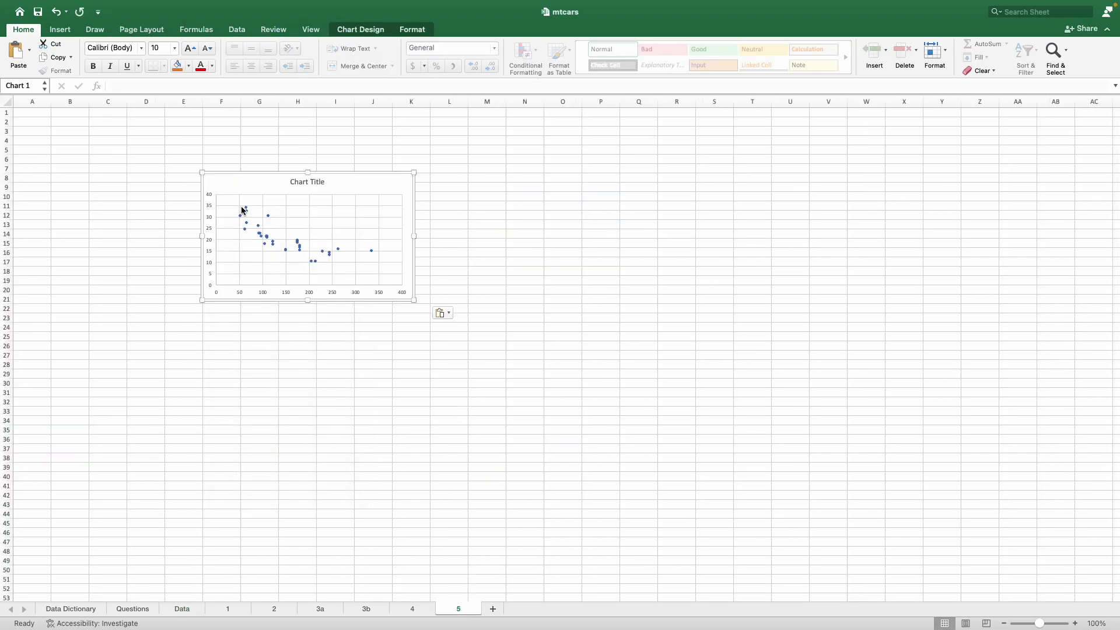
{"action": "left_click_drag", "start_coordinate": [417, 302], "coordinate": [654, 453]}
Replace the chart's placeholder title with "Scatterplot of mpg and horsepower"
{"action": "left_click", "coordinate": [423, 181]}
{"action": "triple_click", "coordinate": [433, 183]}
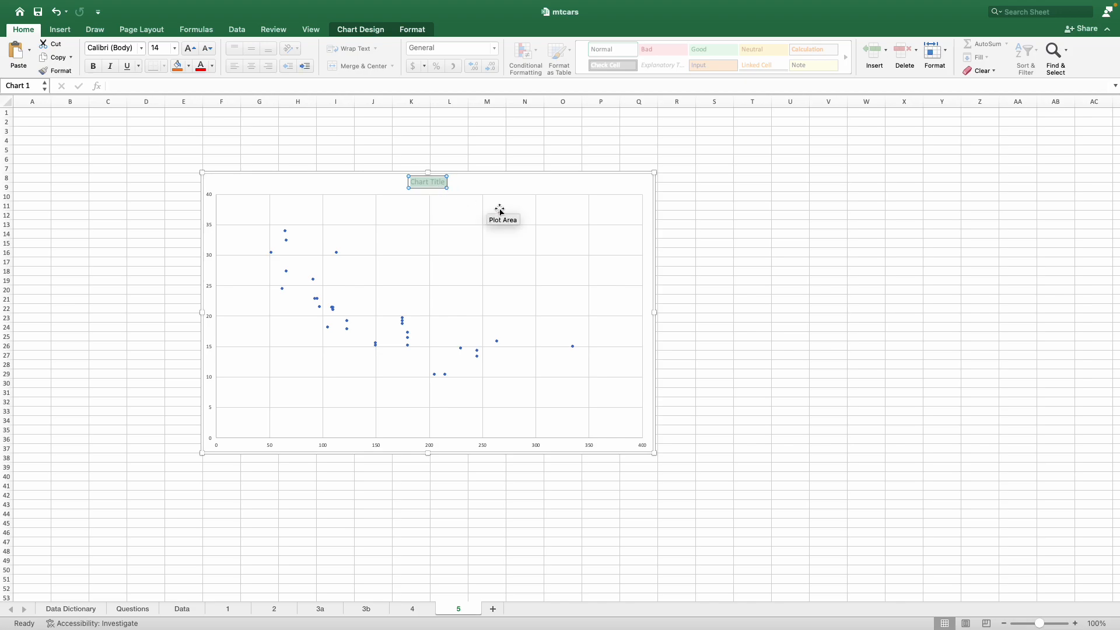
{"action": "type", "text": "Scatterplot of mpg"}
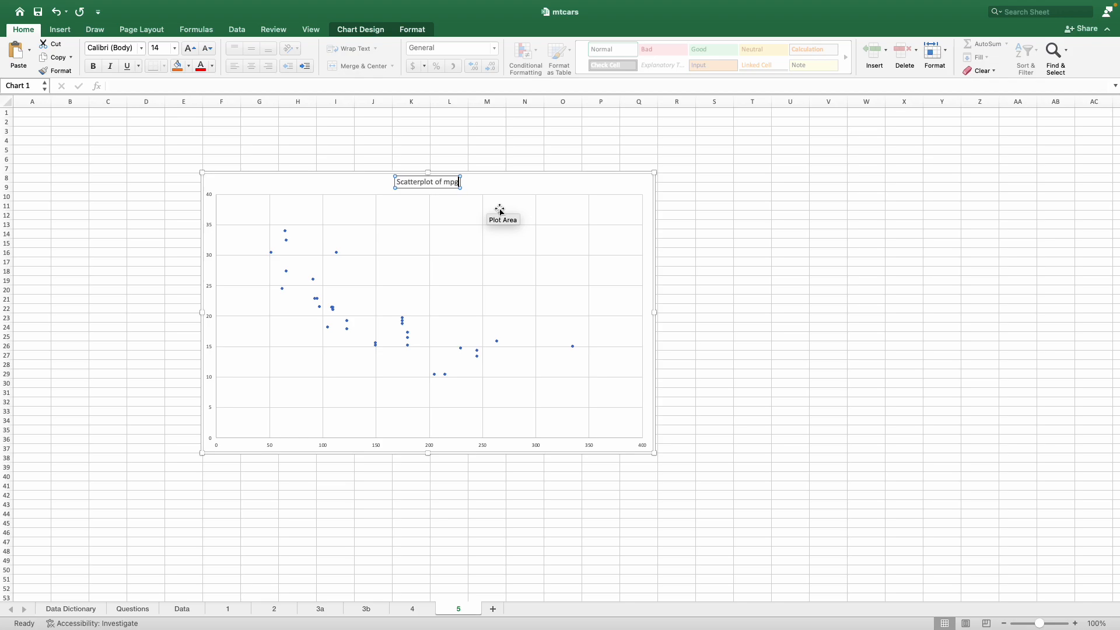
{"action": "type", "text": " and horsepower"}
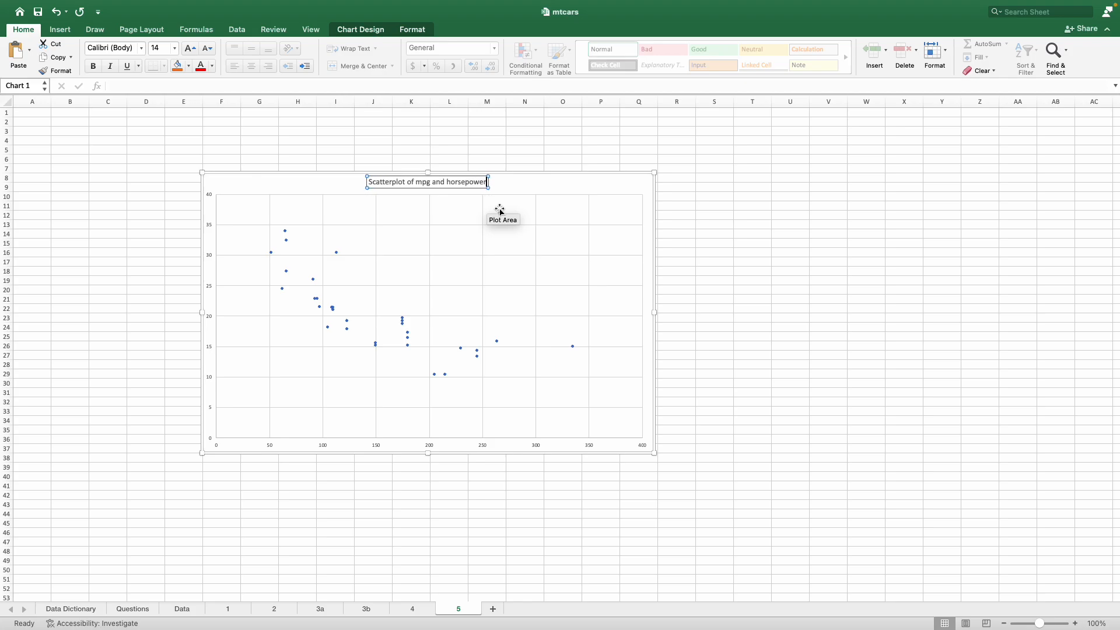
{"action": "left_click", "coordinate": [545, 486]}
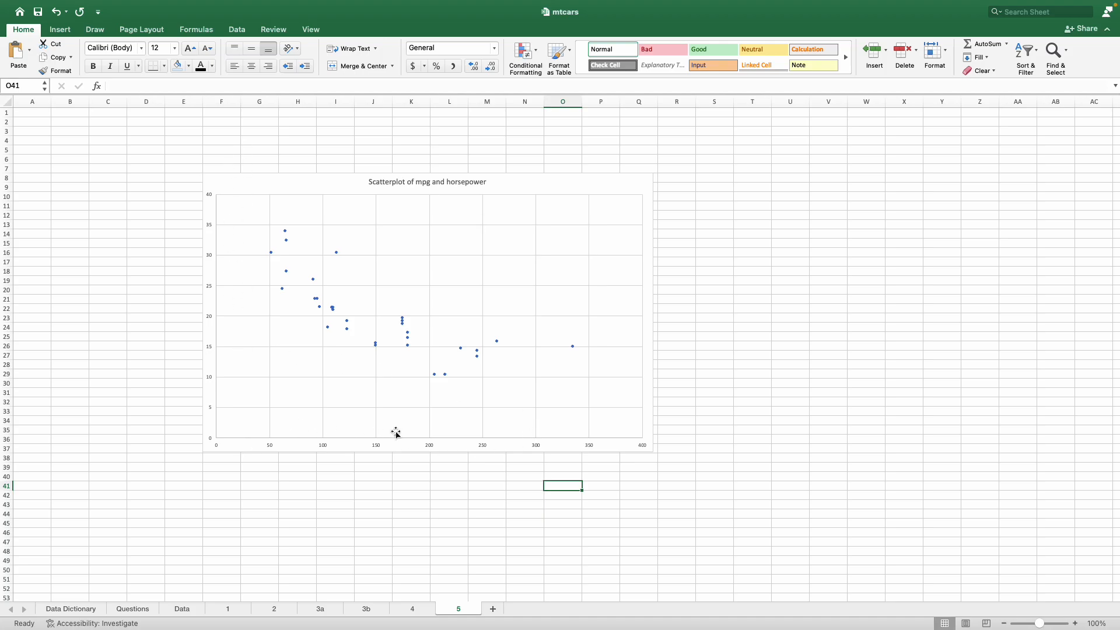
Add a primary vertical axis title to the scatterplot reading "mpg"
{"action": "left_click", "coordinate": [206, 307]}
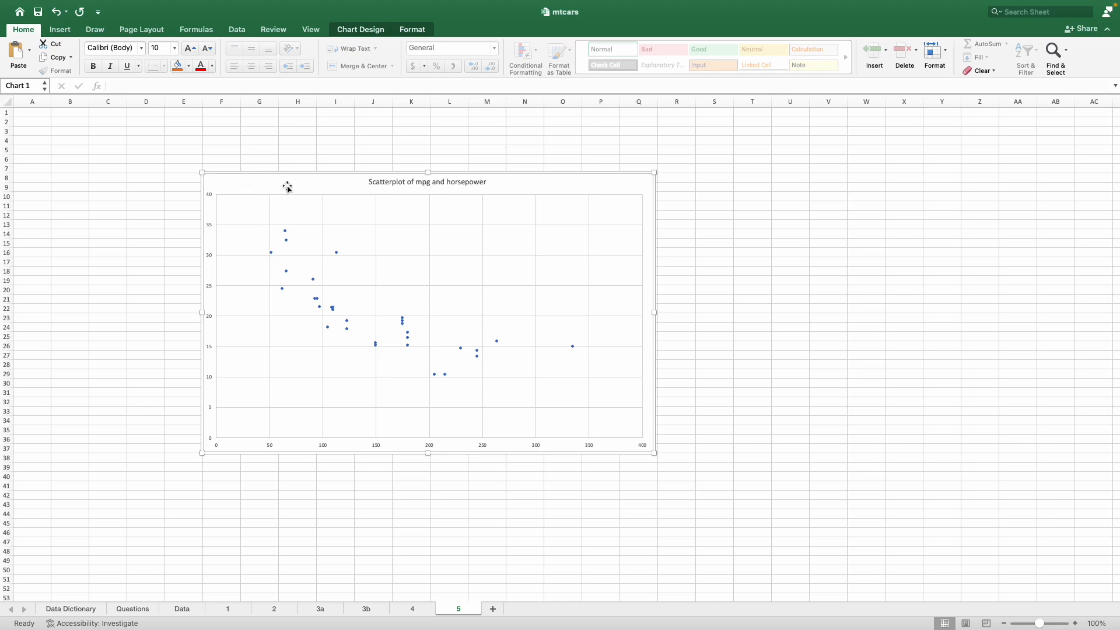
{"action": "left_click", "coordinate": [346, 30]}
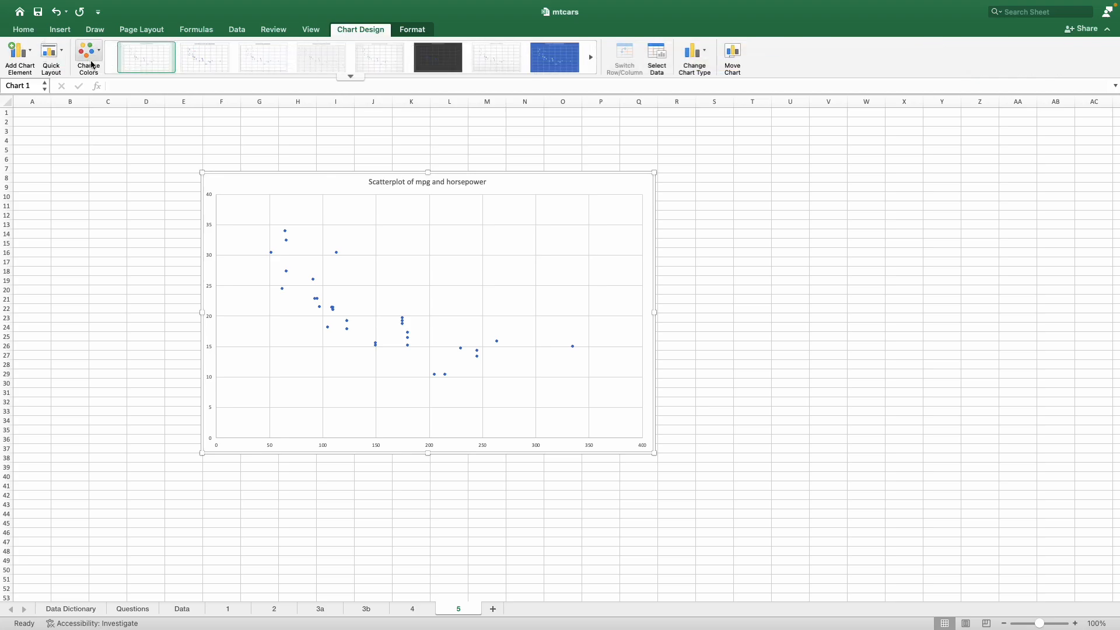
{"action": "left_click", "coordinate": [29, 57]}
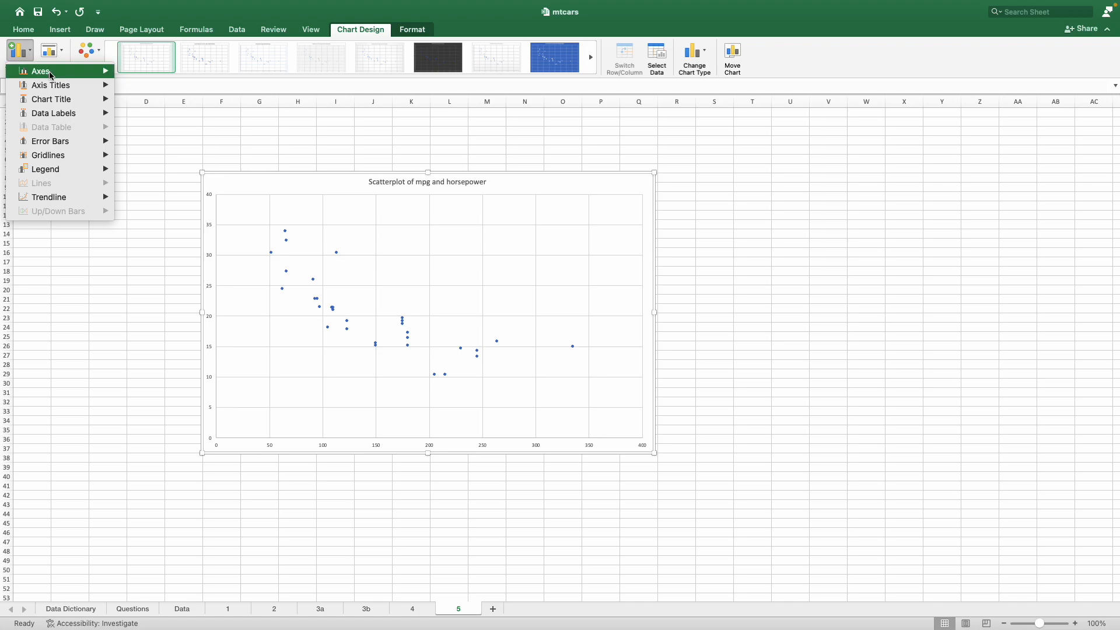
{"action": "mouse_move", "coordinate": [54, 86]}
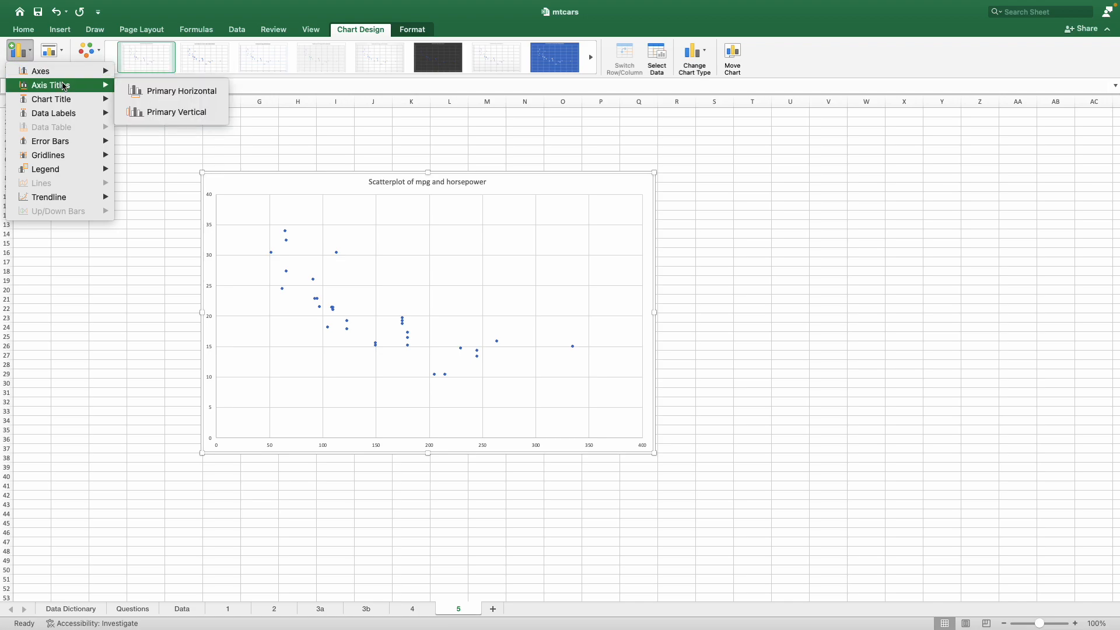
{"action": "left_click", "coordinate": [181, 122]}
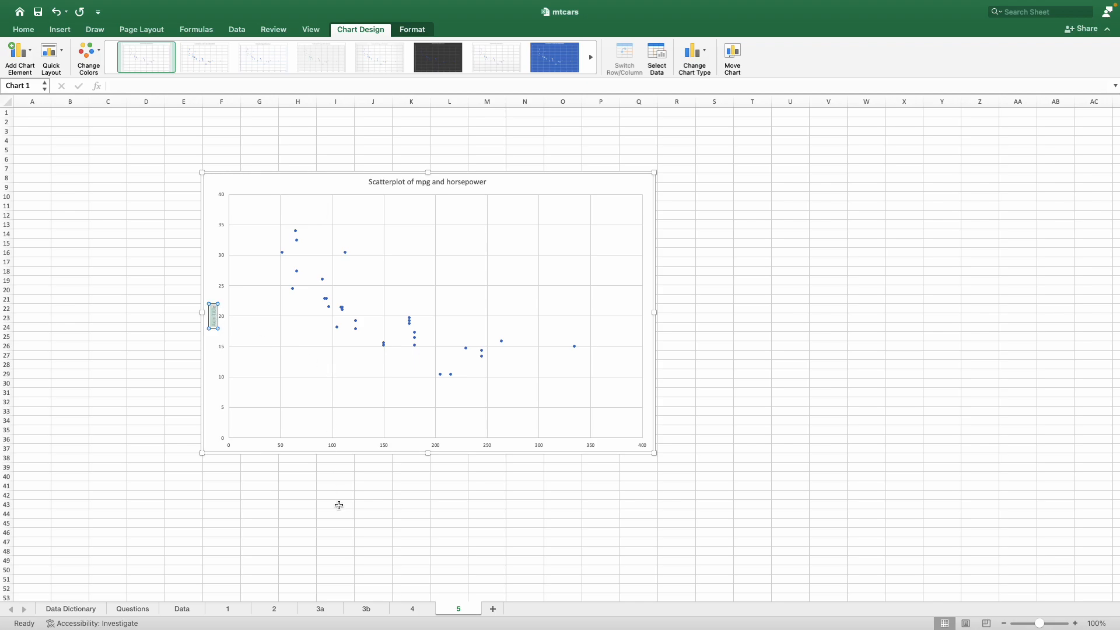
{"action": "type", "text": "mpg"}
{"action": "left_click", "coordinate": [319, 510]}
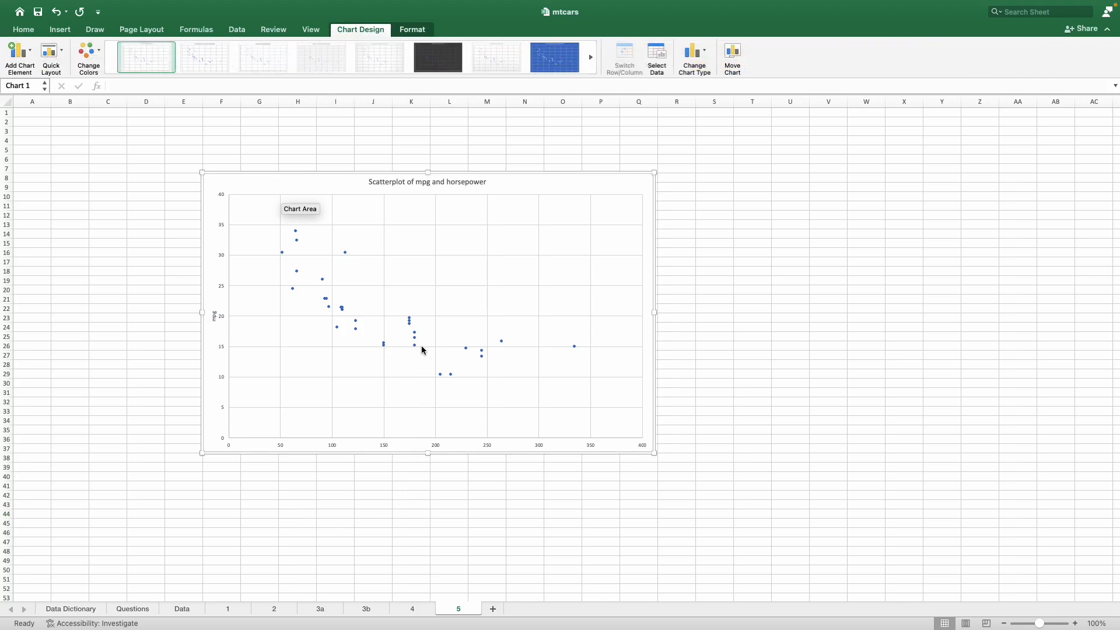
Add a primary horizontal axis title reading "Horsepower", removing the leftover placeholder text
{"action": "left_click", "coordinate": [26, 52]}
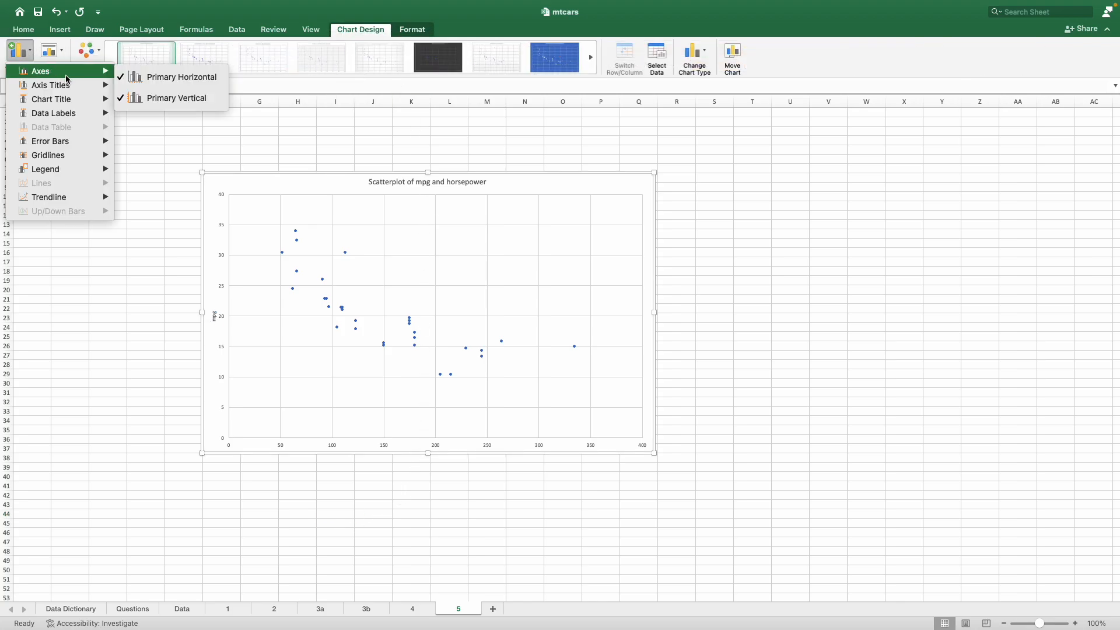
{"action": "mouse_move", "coordinate": [68, 85]}
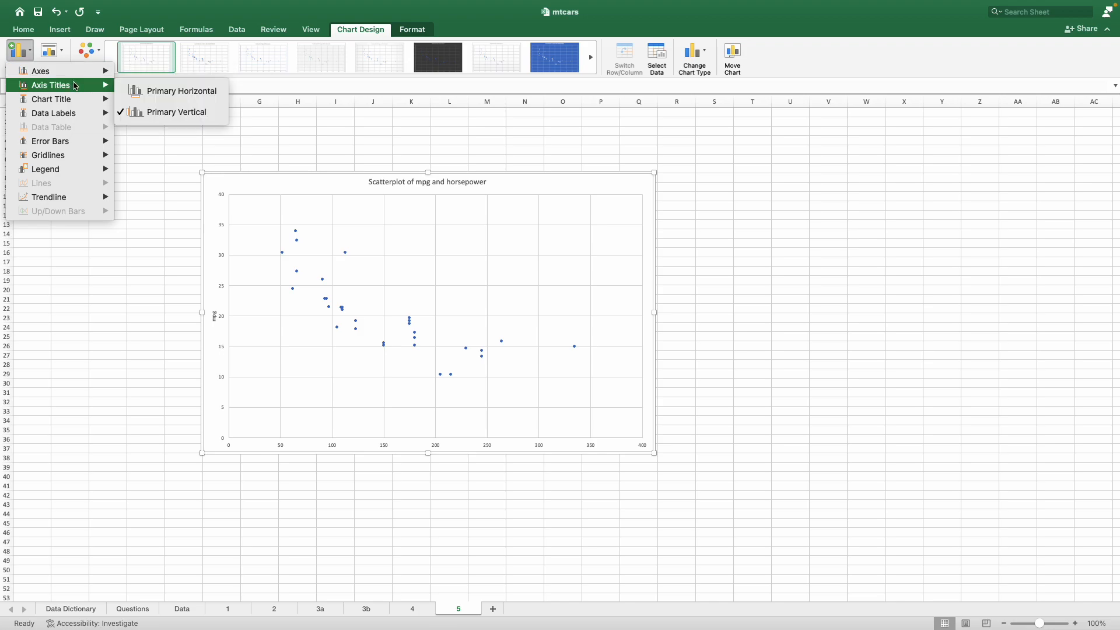
{"action": "left_click", "coordinate": [187, 92]}
{"action": "type", "text": "Horse"}
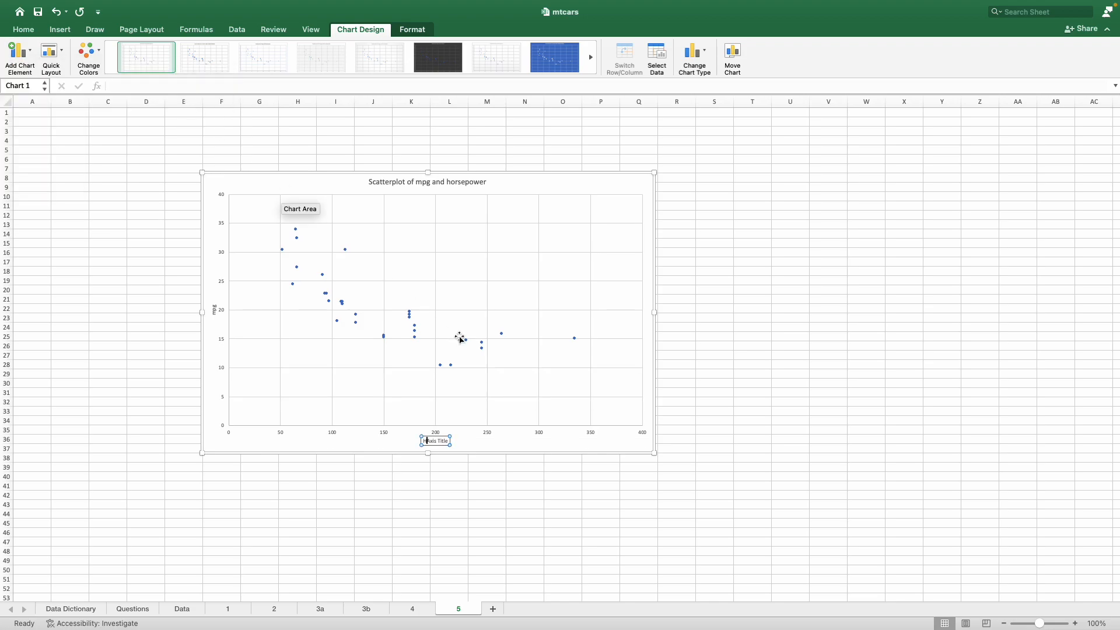
{"action": "type", "text": "power"}
{"action": "key", "text": "Delete"}
{"action": "key", "text": "Delete"}
{"action": "key", "text": "Delete"}
{"action": "key", "text": "Delete"}
{"action": "key", "text": "Delete"}
{"action": "key", "text": "Delete"}
{"action": "key", "text": "Delete"}
{"action": "key", "text": "Delete"}
{"action": "key", "text": "Delete"}
{"action": "key", "text": "Delete"}
{"action": "left_click", "coordinate": [474, 494]}
Increase the font size of the Horsepower axis title by several increments
{"action": "left_click", "coordinate": [439, 442]}
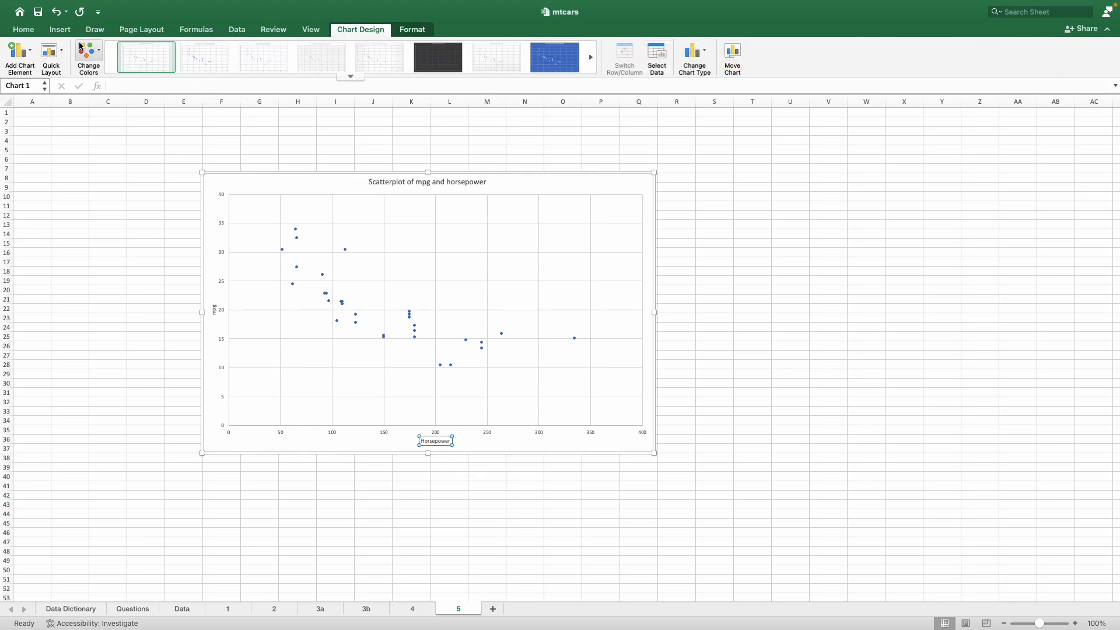
{"action": "left_click", "coordinate": [31, 30]}
{"action": "left_click", "coordinate": [190, 49]}
{"action": "left_click", "coordinate": [190, 48]}
{"action": "left_click", "coordinate": [191, 49]}
{"action": "left_click", "coordinate": [191, 48]}
{"action": "left_click", "coordinate": [190, 48]}
{"action": "left_click", "coordinate": [190, 49]}
Enlarge the number labels on the horizontal axis and on the vertical axis, the vertical ones to font size 16
{"action": "left_click", "coordinate": [282, 422]}
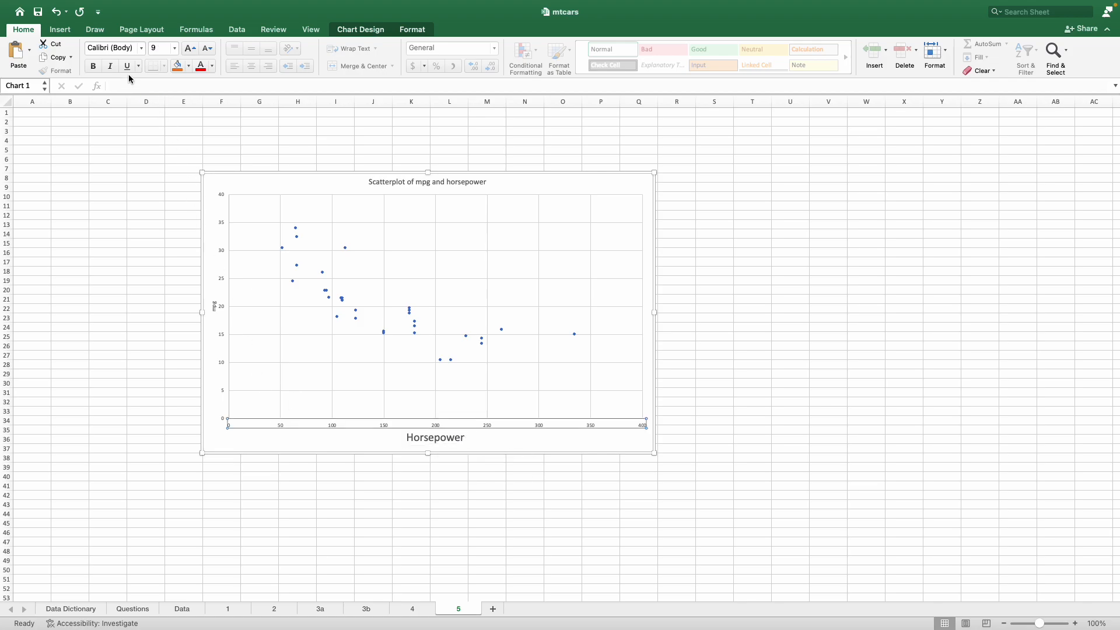
{"action": "left_click", "coordinate": [191, 48]}
{"action": "left_click", "coordinate": [191, 48]}
{"action": "left_click", "coordinate": [191, 48]}
{"action": "left_click", "coordinate": [191, 49]}
{"action": "left_click", "coordinate": [190, 49]}
{"action": "left_click", "coordinate": [190, 48]}
{"action": "left_click", "coordinate": [191, 49]}
{"action": "left_click", "coordinate": [222, 274]}
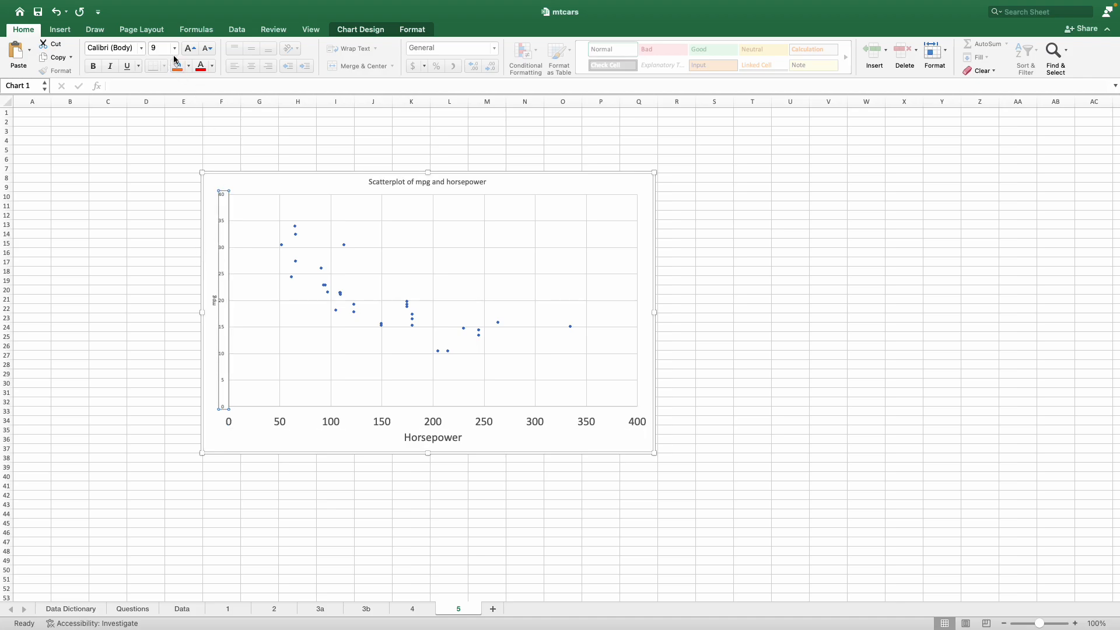
{"action": "left_click", "coordinate": [191, 48]}
{"action": "left_click", "coordinate": [191, 49]}
{"action": "left_click", "coordinate": [191, 48]}
{"action": "left_click", "coordinate": [191, 49]}
{"action": "left_click", "coordinate": [191, 48]}
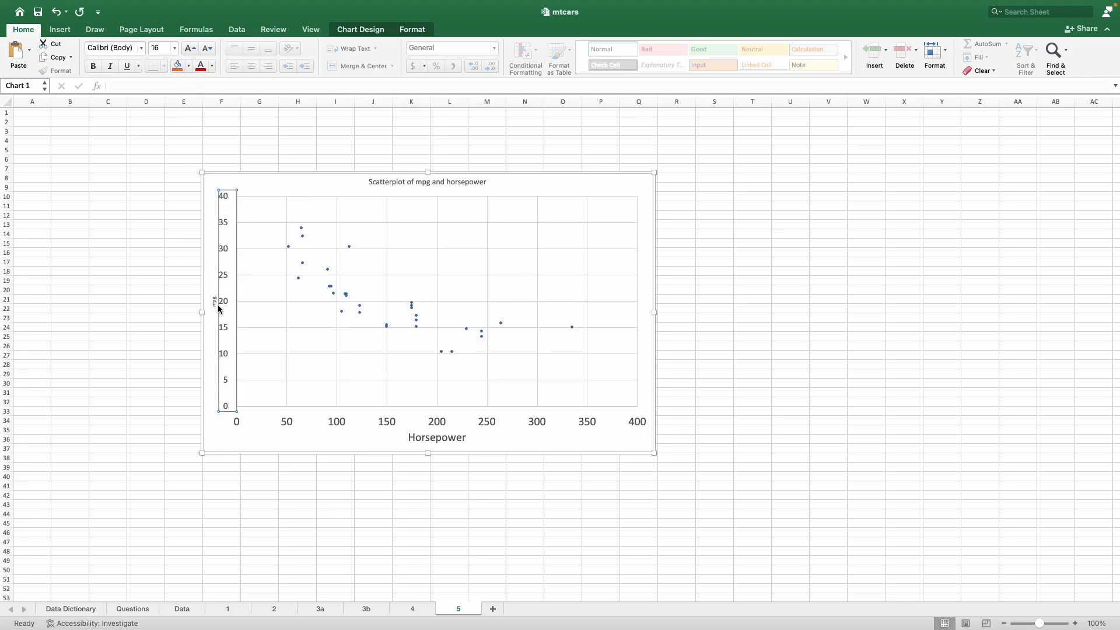
Increase the font sizes of the mpg axis title and the chart title, and deselect the chart
{"action": "left_click", "coordinate": [187, 49]}
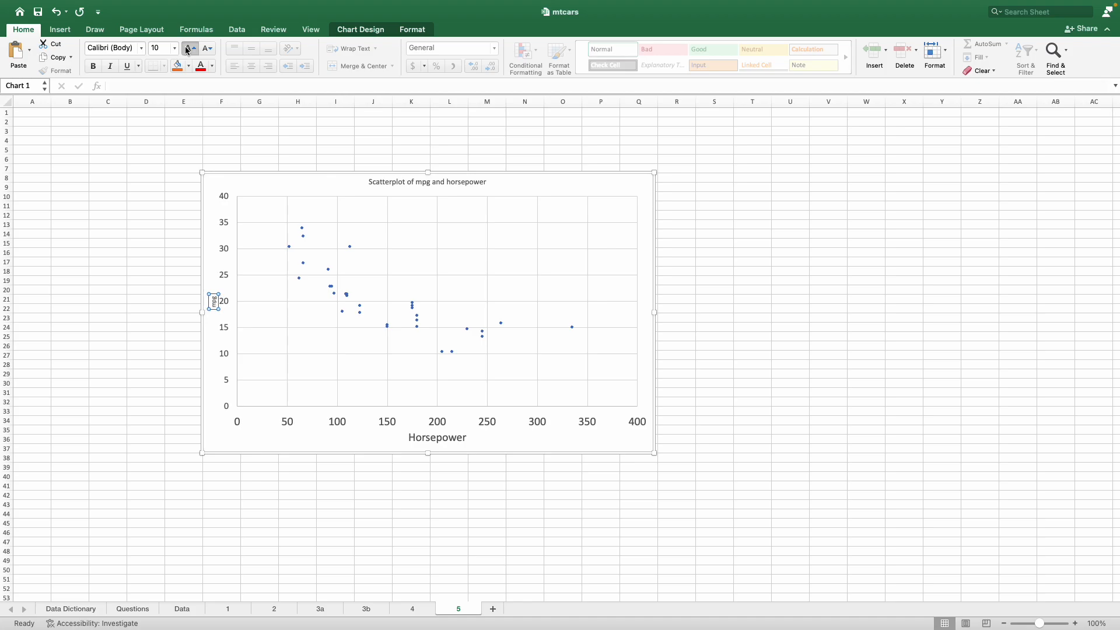
{"action": "left_click", "coordinate": [187, 49]}
{"action": "left_click", "coordinate": [406, 184]}
{"action": "left_click", "coordinate": [190, 48]}
{"action": "left_click", "coordinate": [189, 47]}
{"action": "left_click", "coordinate": [189, 48]}
{"action": "left_click", "coordinate": [776, 531]}
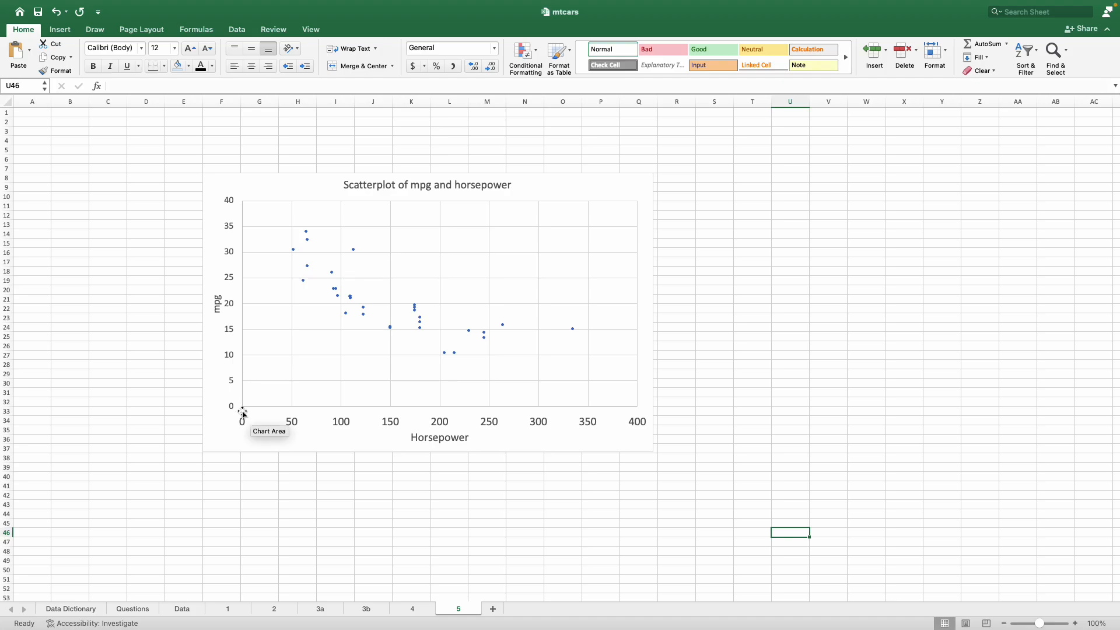
Answer question 5 in cell C7 of the Questions sheet with "Worse. Cars with less horsepower get better gas mileage." and return to sheet 5
{"action": "left_click", "coordinate": [126, 609]}
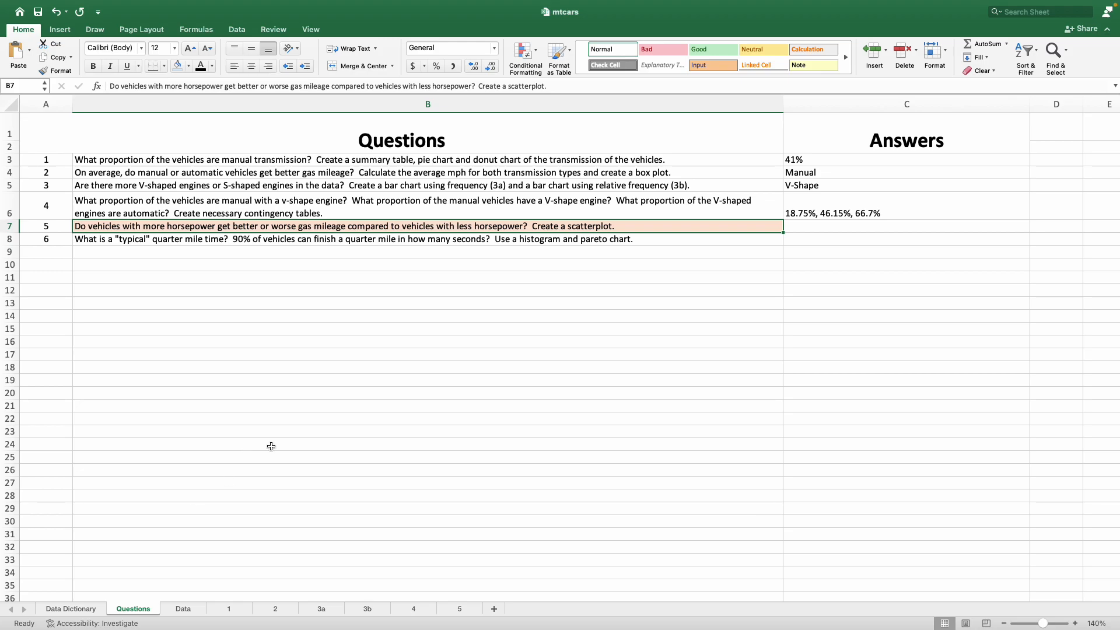
{"action": "left_click", "coordinate": [803, 222]}
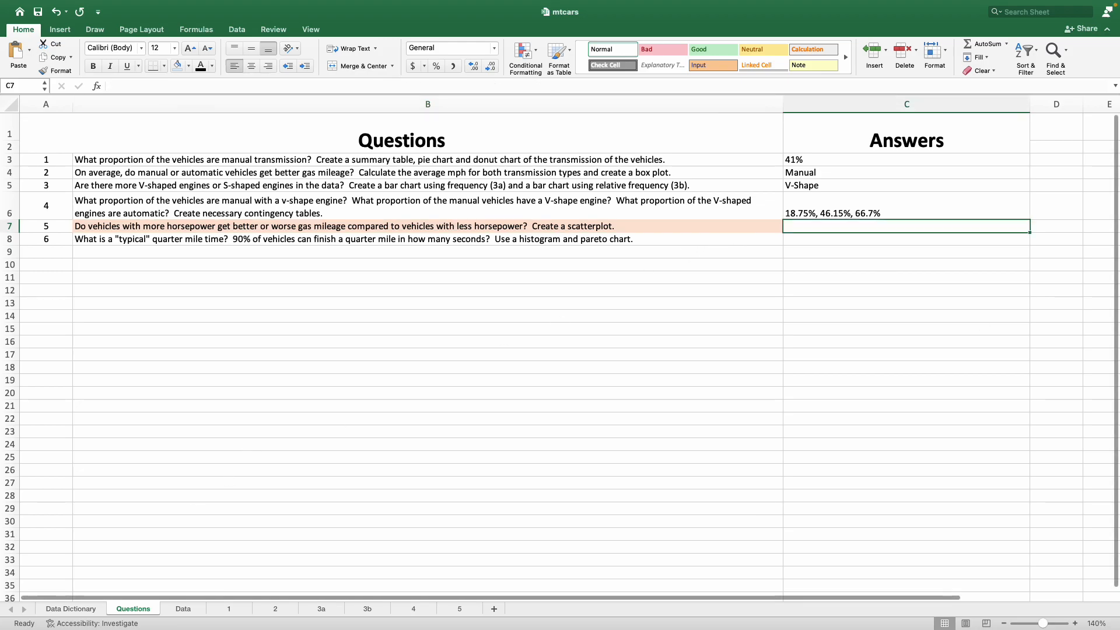
{"action": "left_click", "coordinate": [892, 222]}
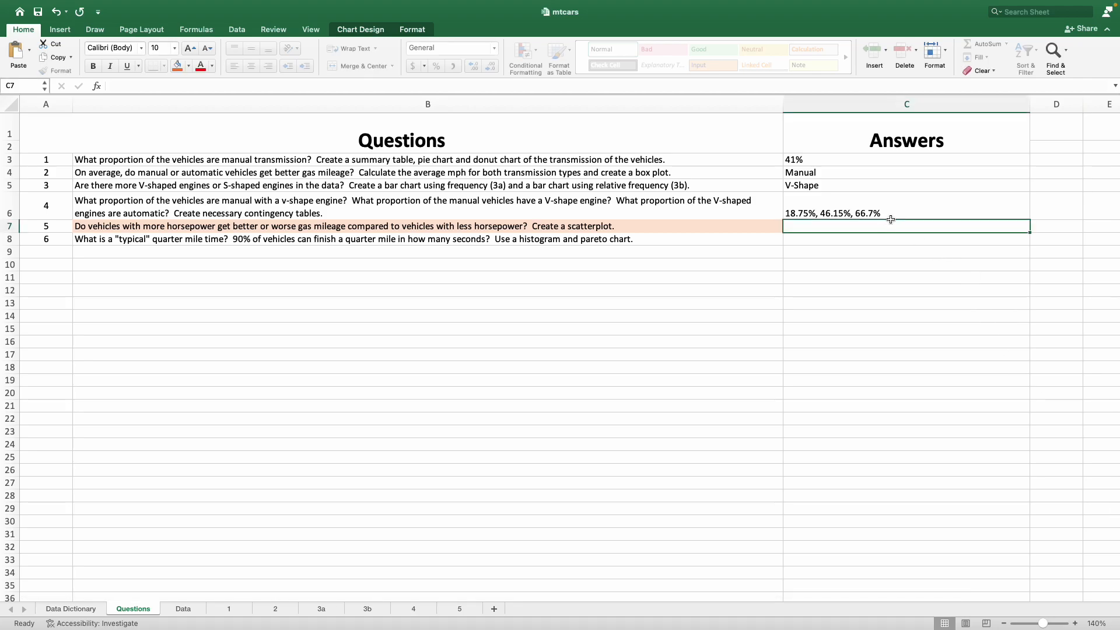
{"action": "type", "text": "Worse.  Cars with less h"}
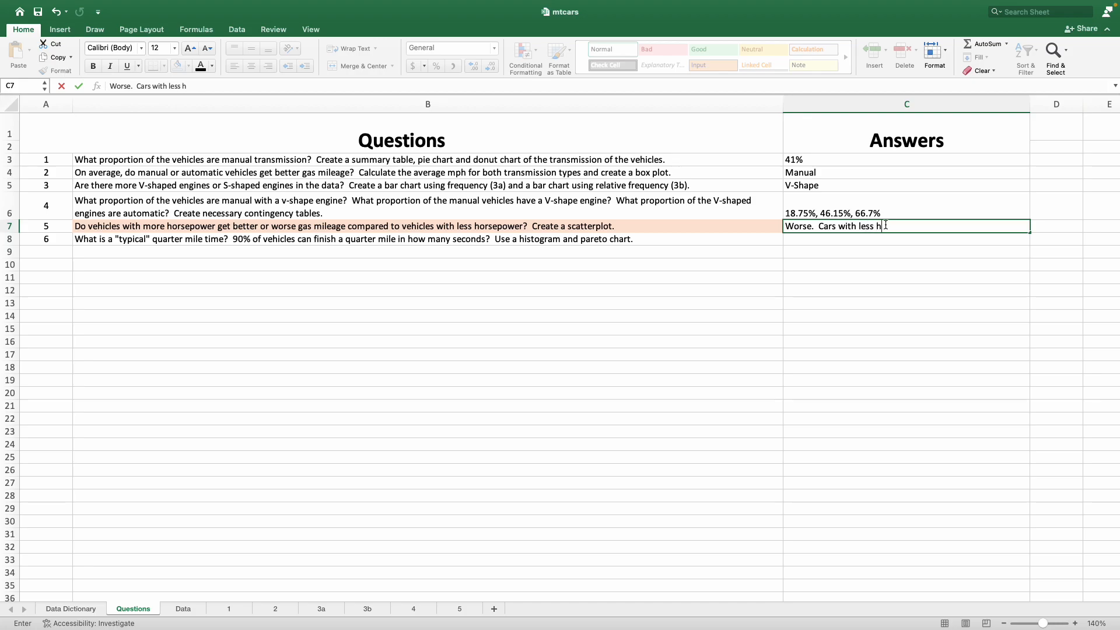
{"action": "type", "text": "power get better gas mileage"}
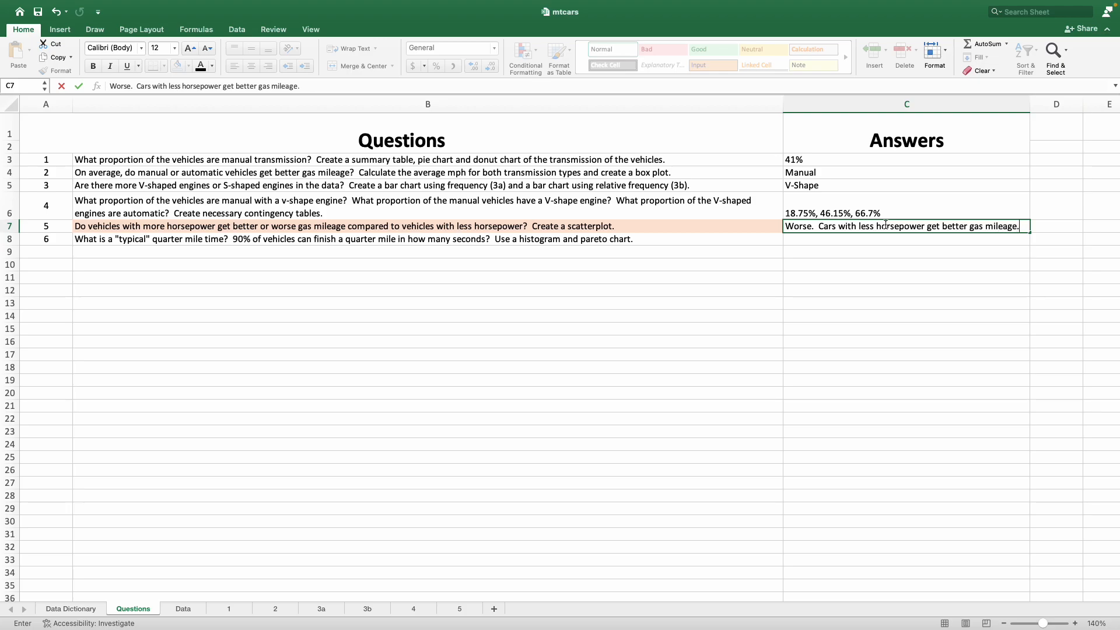
{"action": "type", "text": "."}
{"action": "key", "text": "Return"}
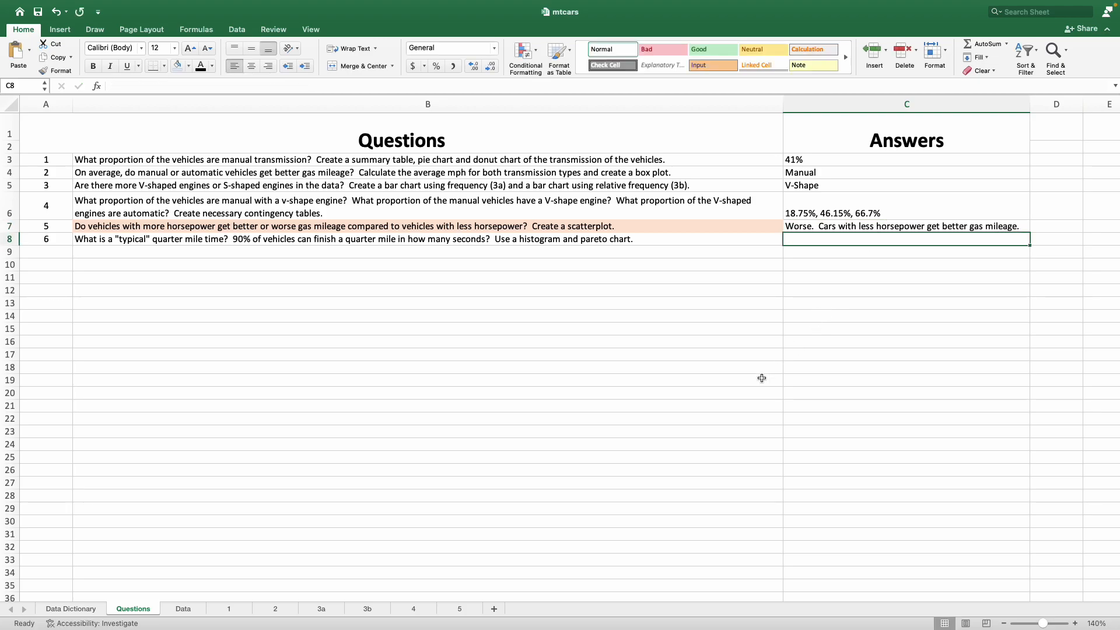
{"action": "left_click", "coordinate": [466, 609]}
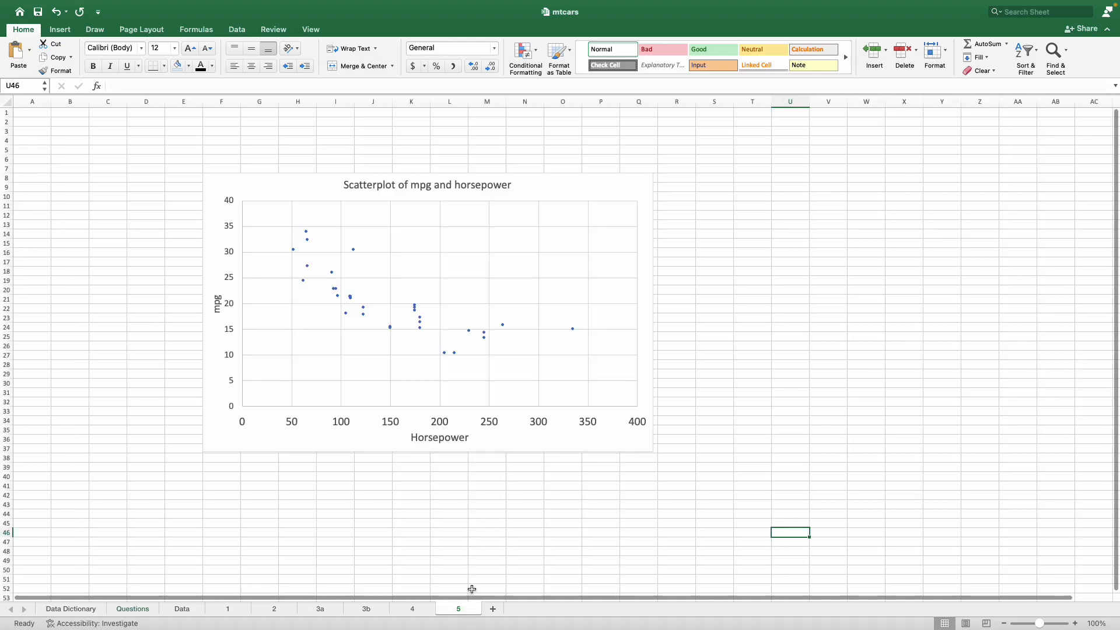